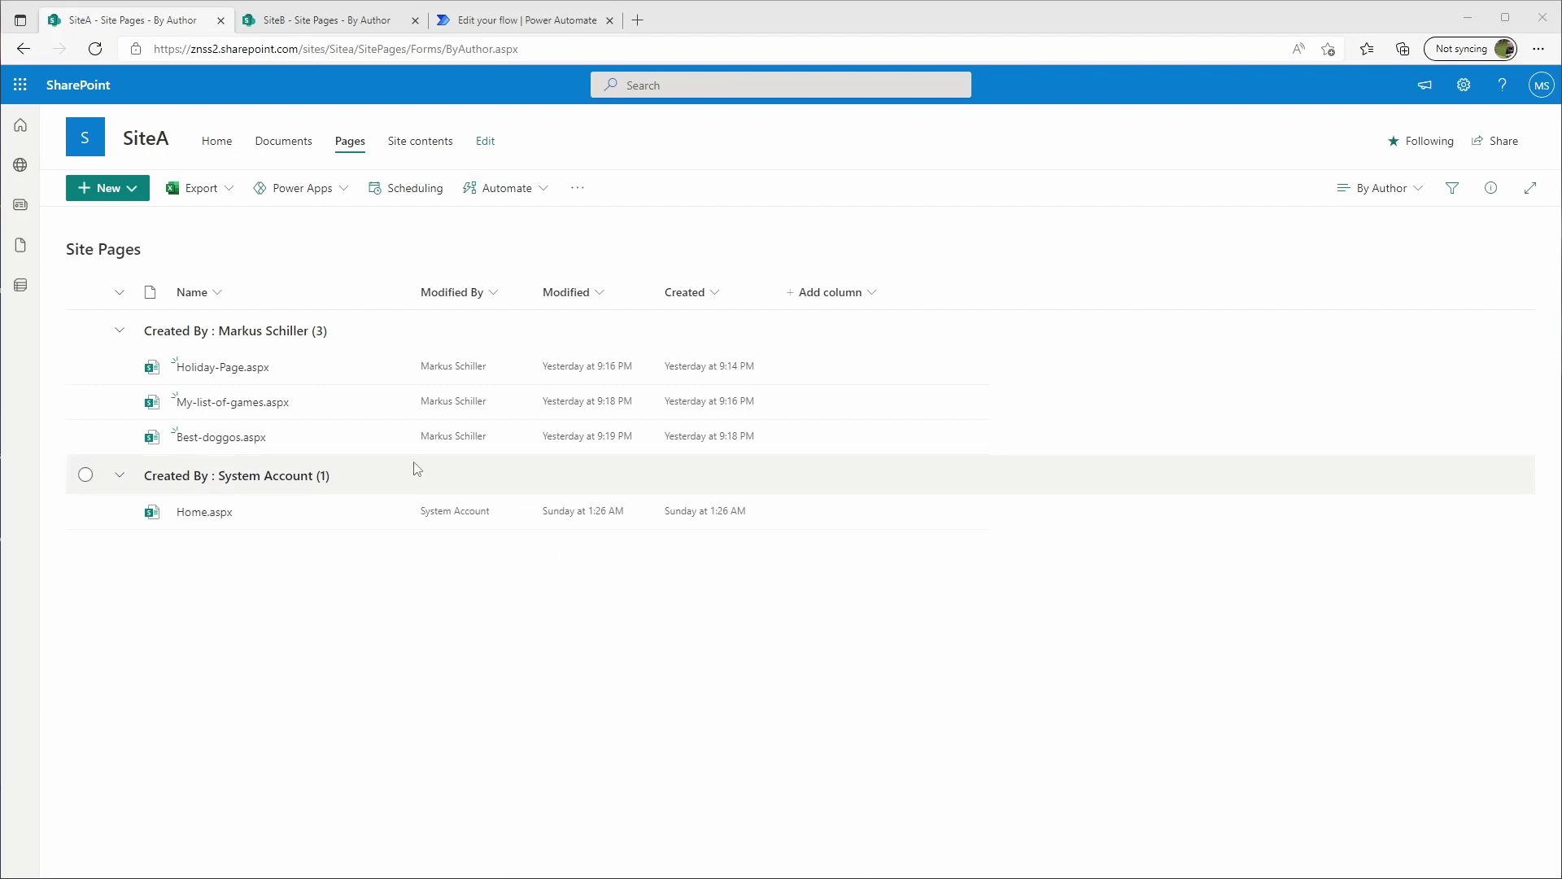
Compare the contents of SiteA's and SiteB's Site Pages libraries
left_click(313, 23)
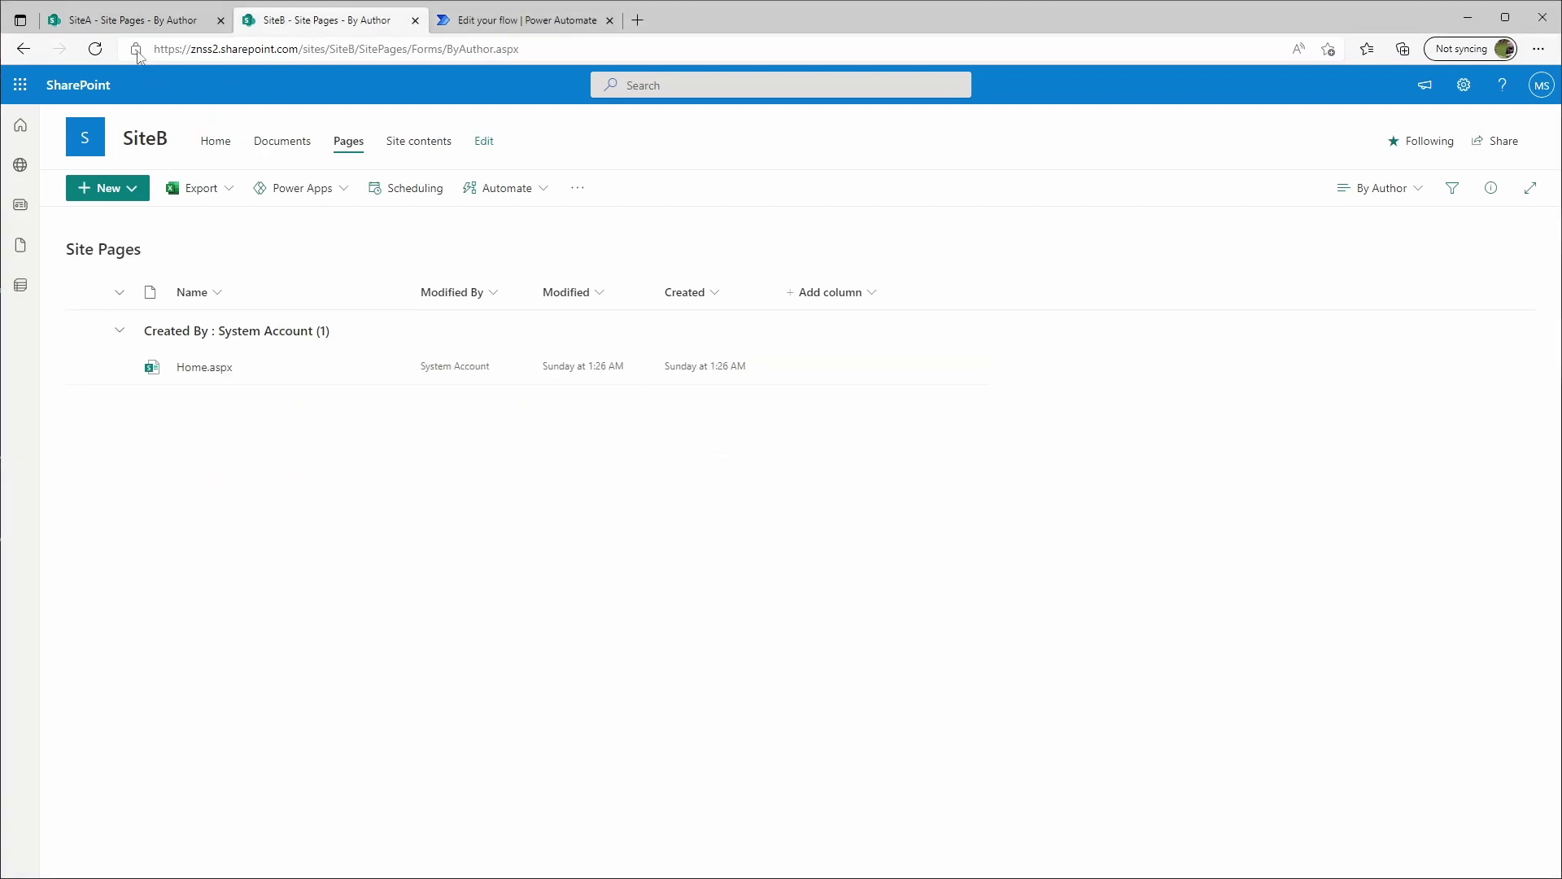
left_click(127, 20)
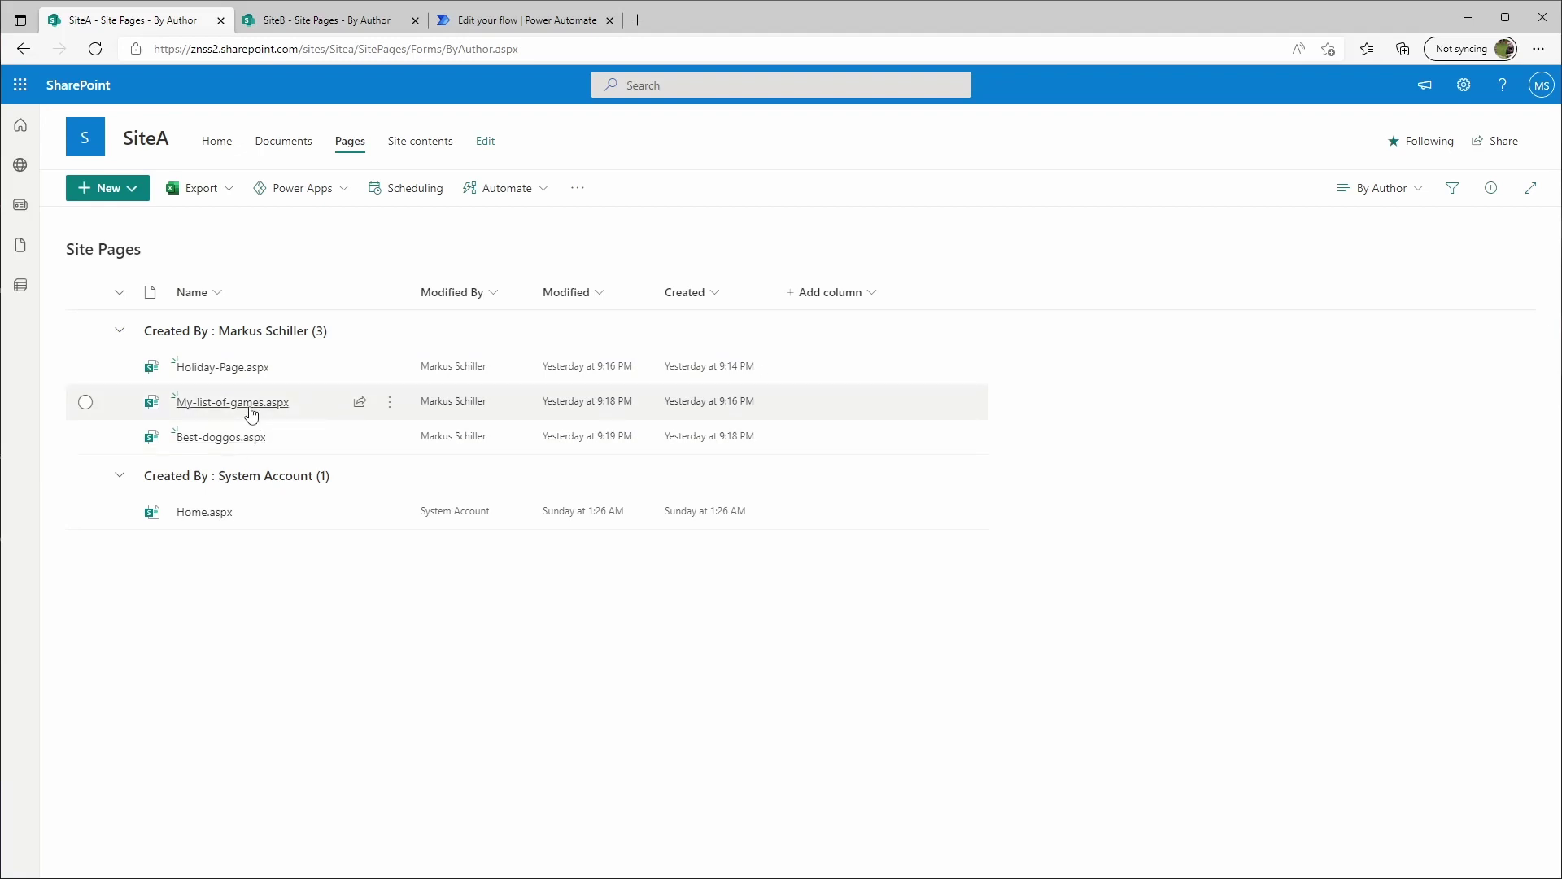
left_click(294, 28)
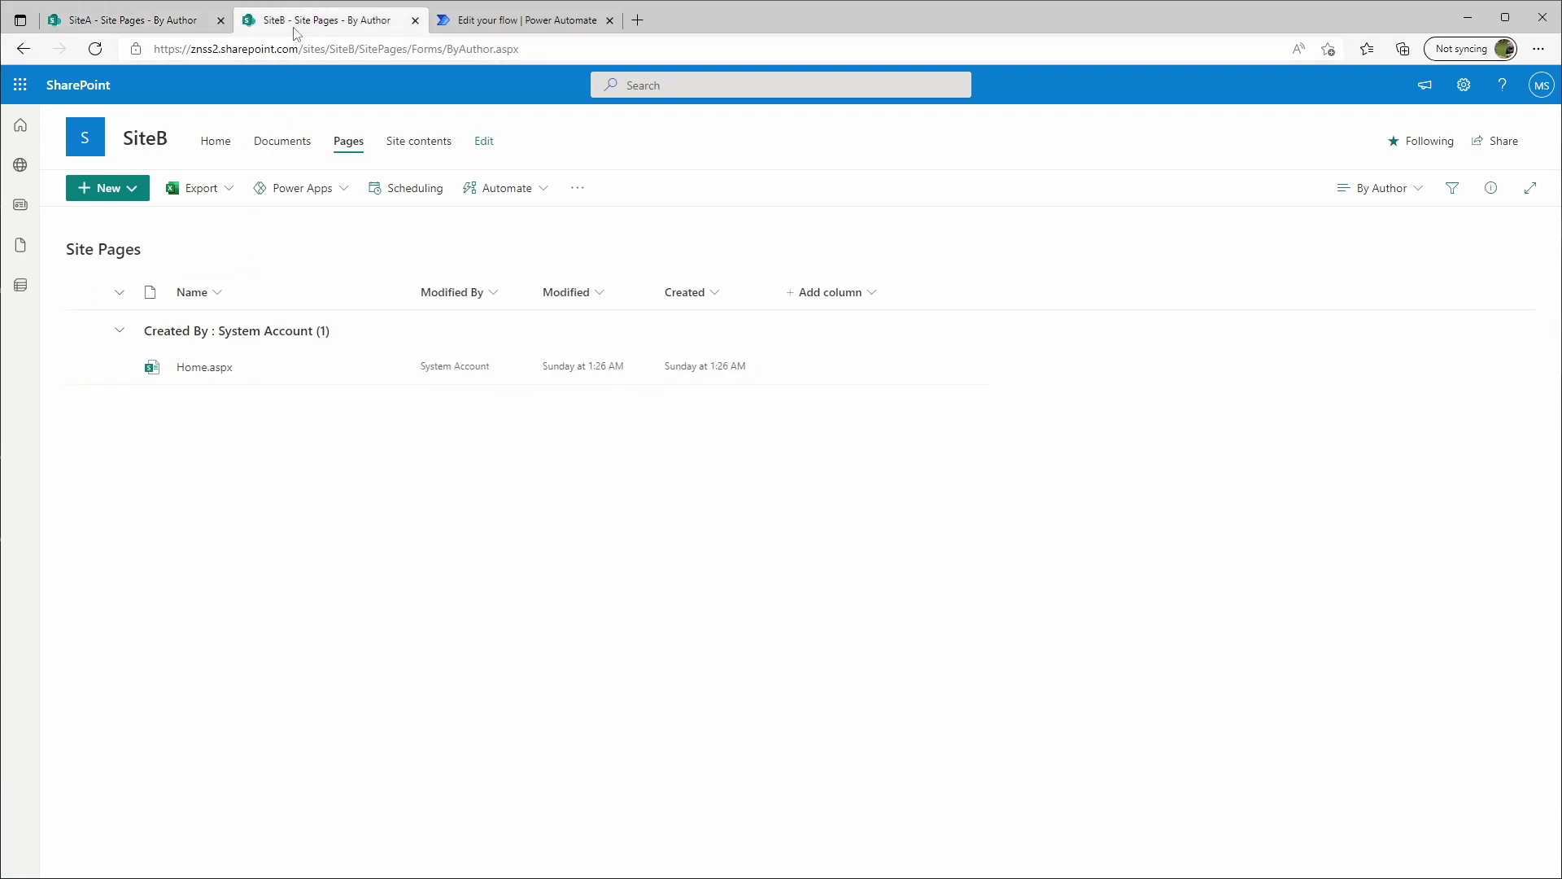
left_click(155, 24)
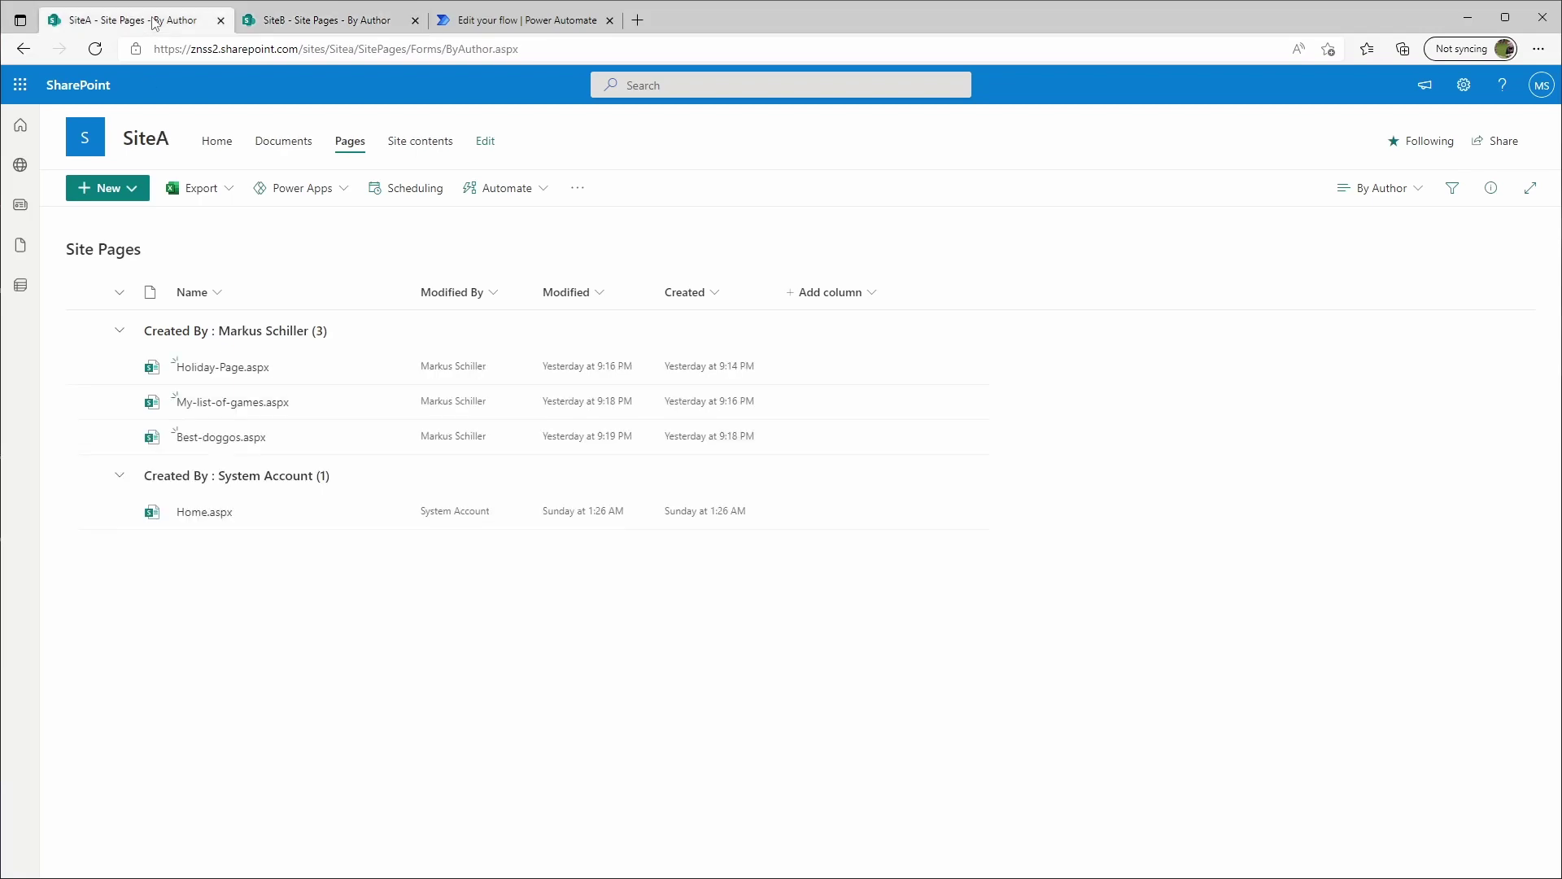
Preview SiteA's Holiday Page, My list of games and Best doggos pages
left_click(221, 367)
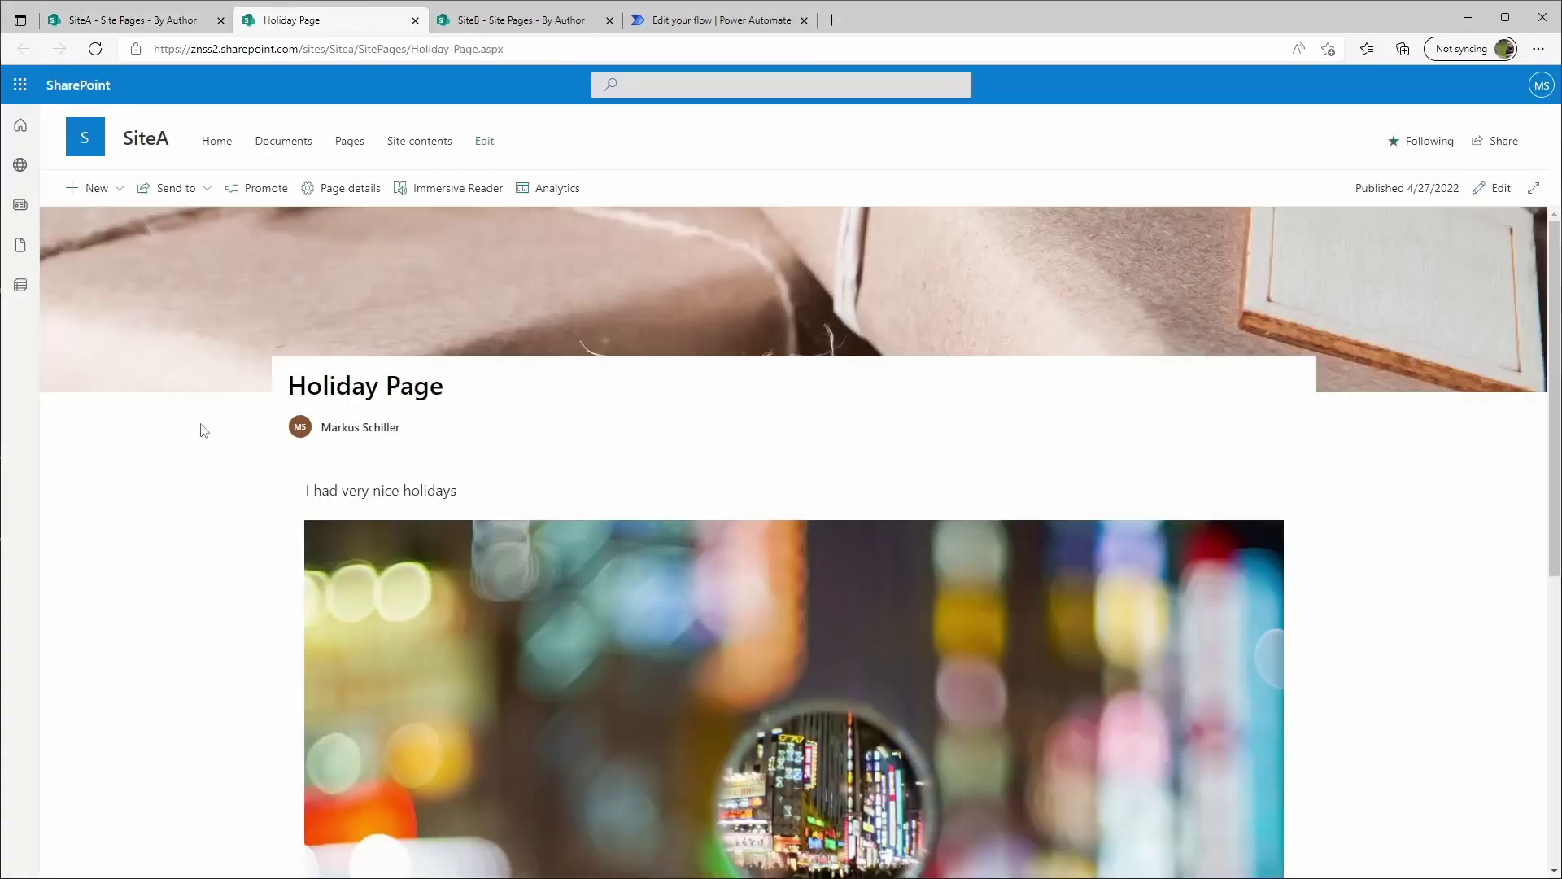
scroll(205, 435, "down", 2)
scroll(205, 440, "up", 2)
left_click(415, 20)
left_click(204, 409)
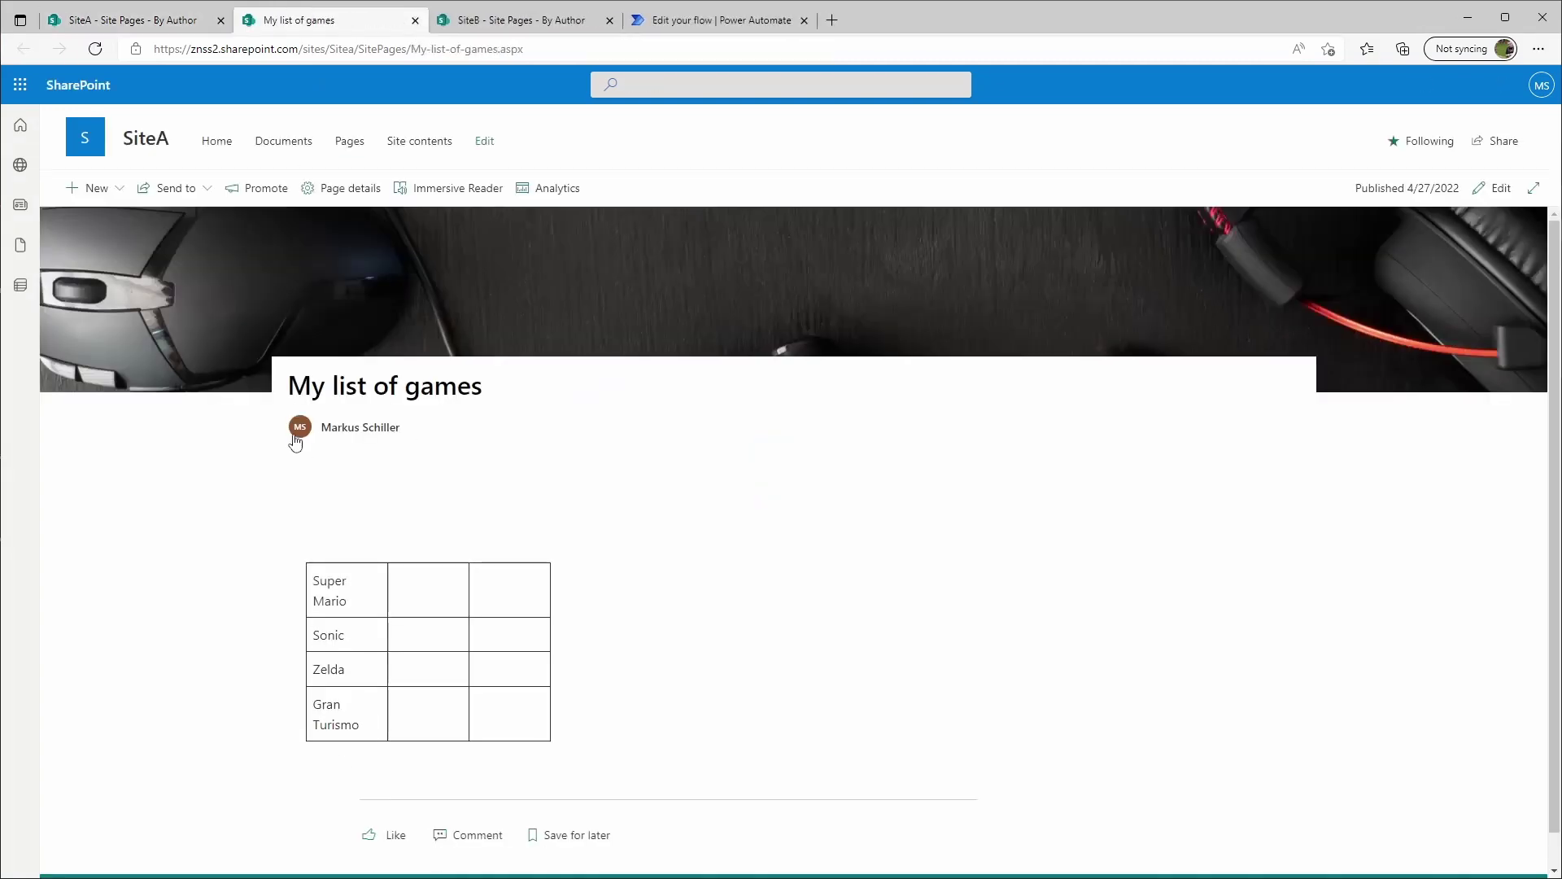
left_click(415, 21)
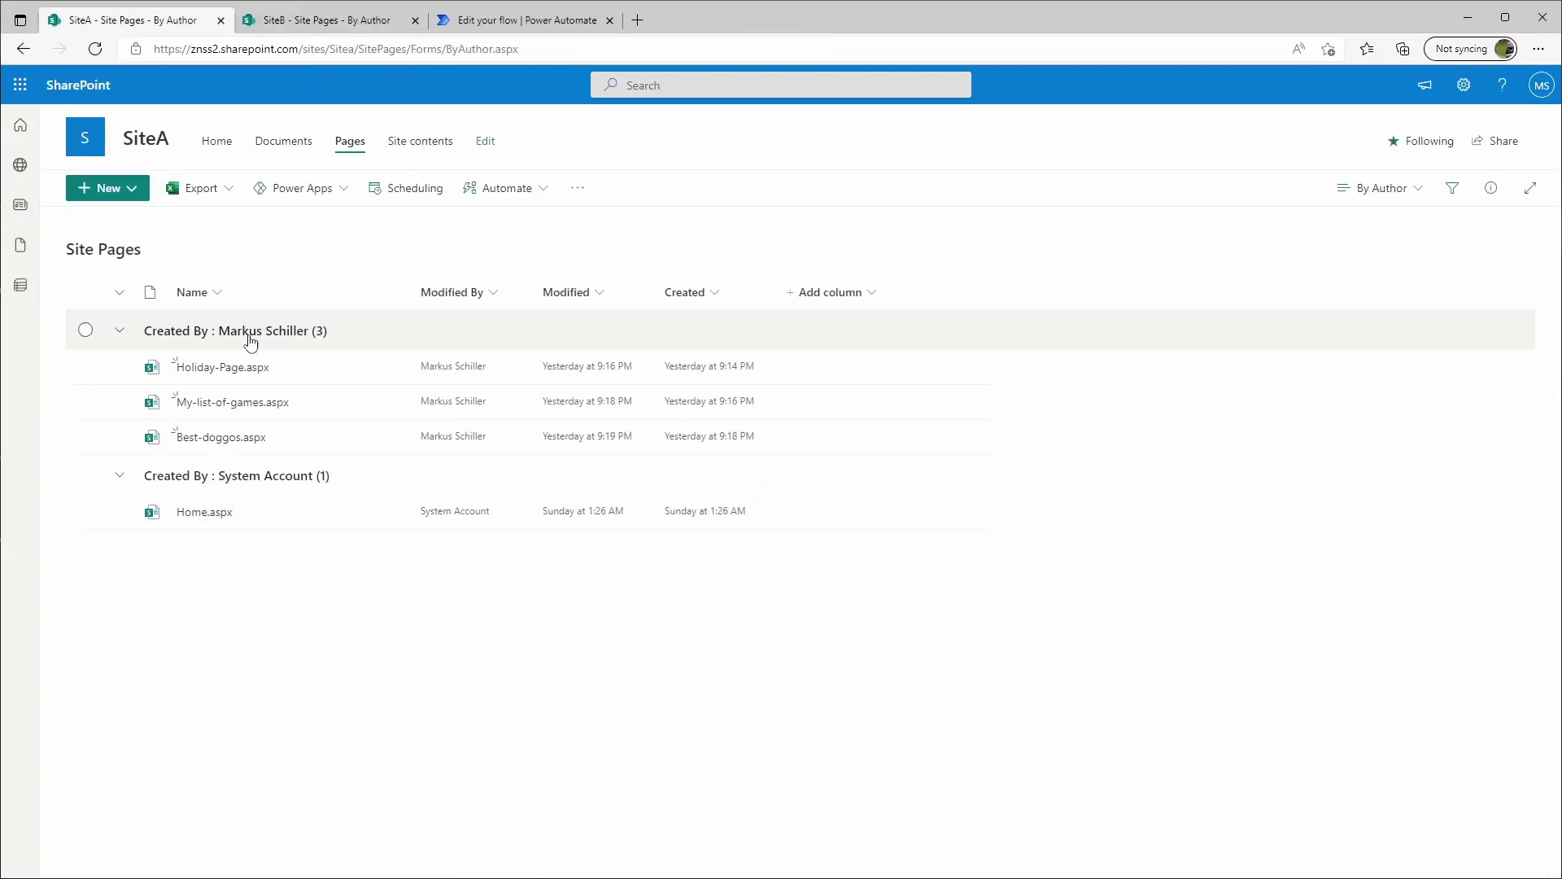
left_click(231, 441)
scroll(195, 529, "down", 5)
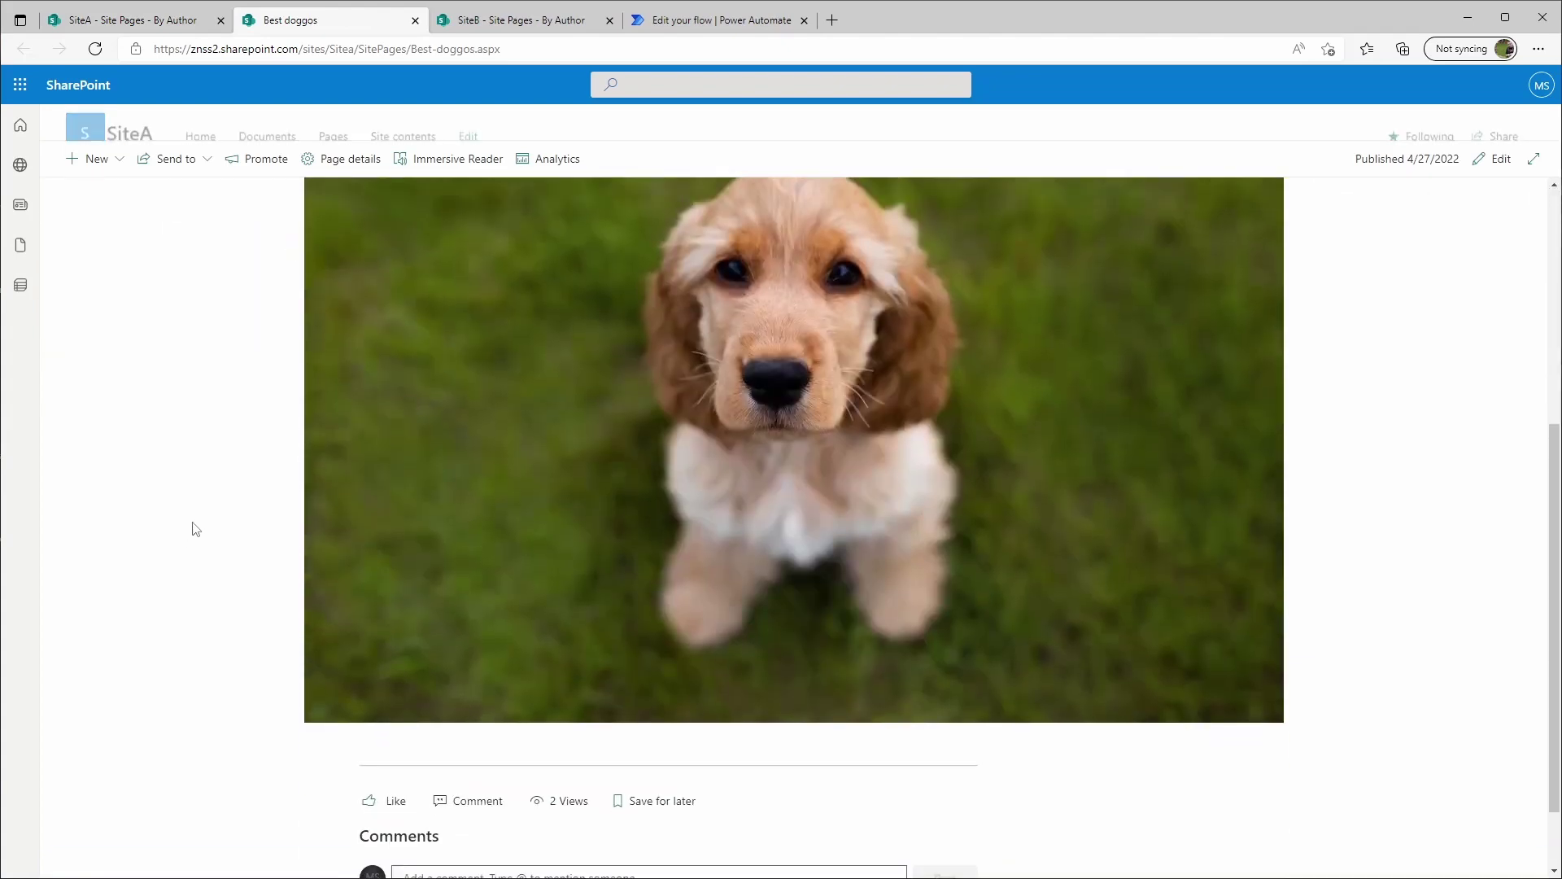
scroll(195, 529, "up", 5)
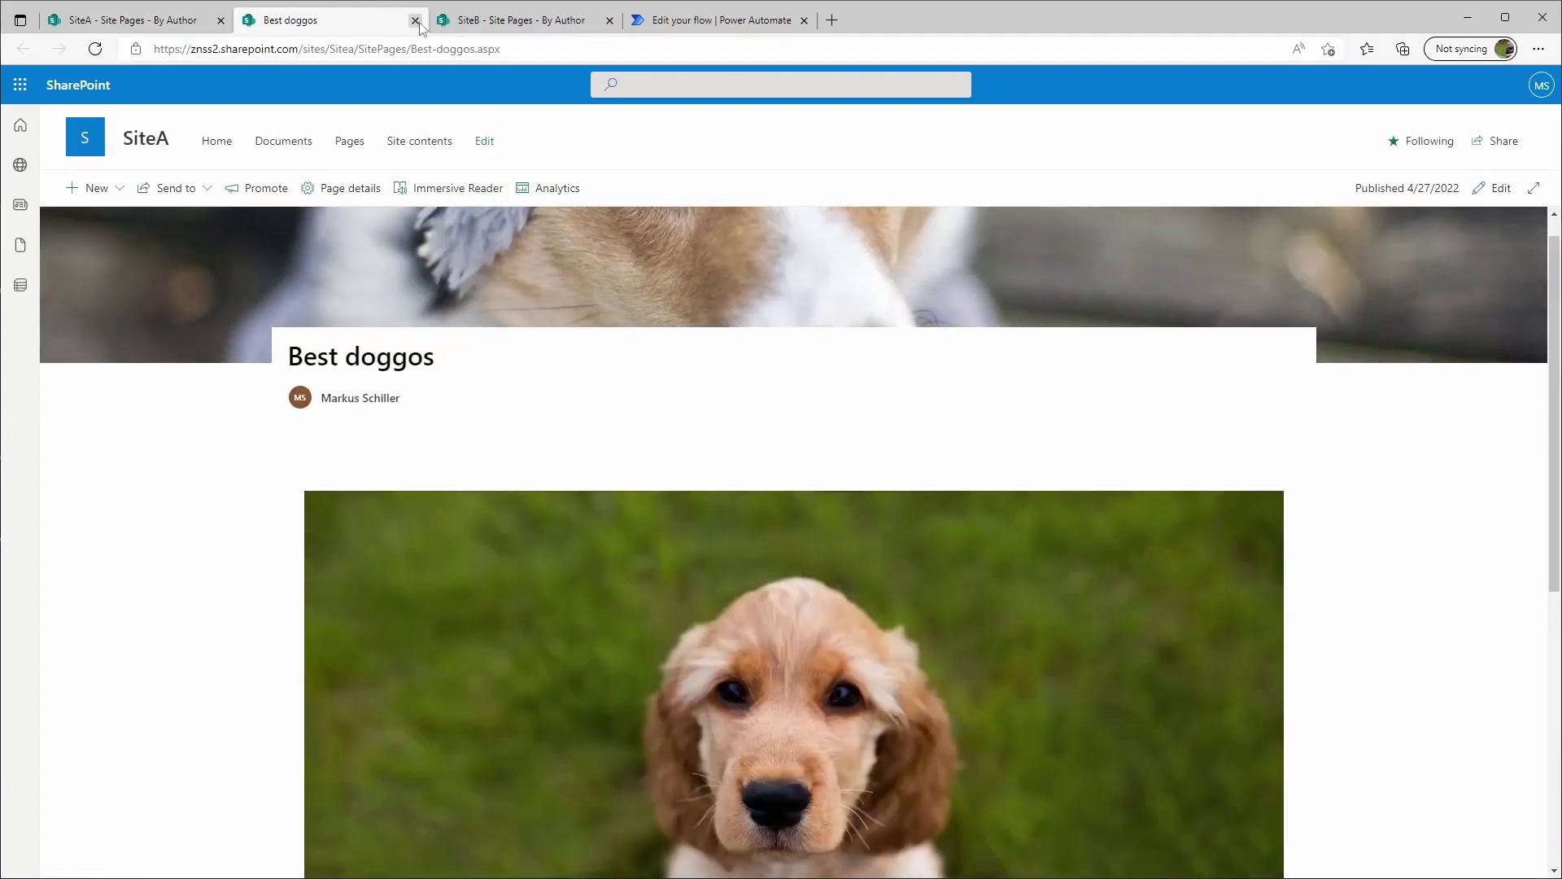
left_click(415, 20)
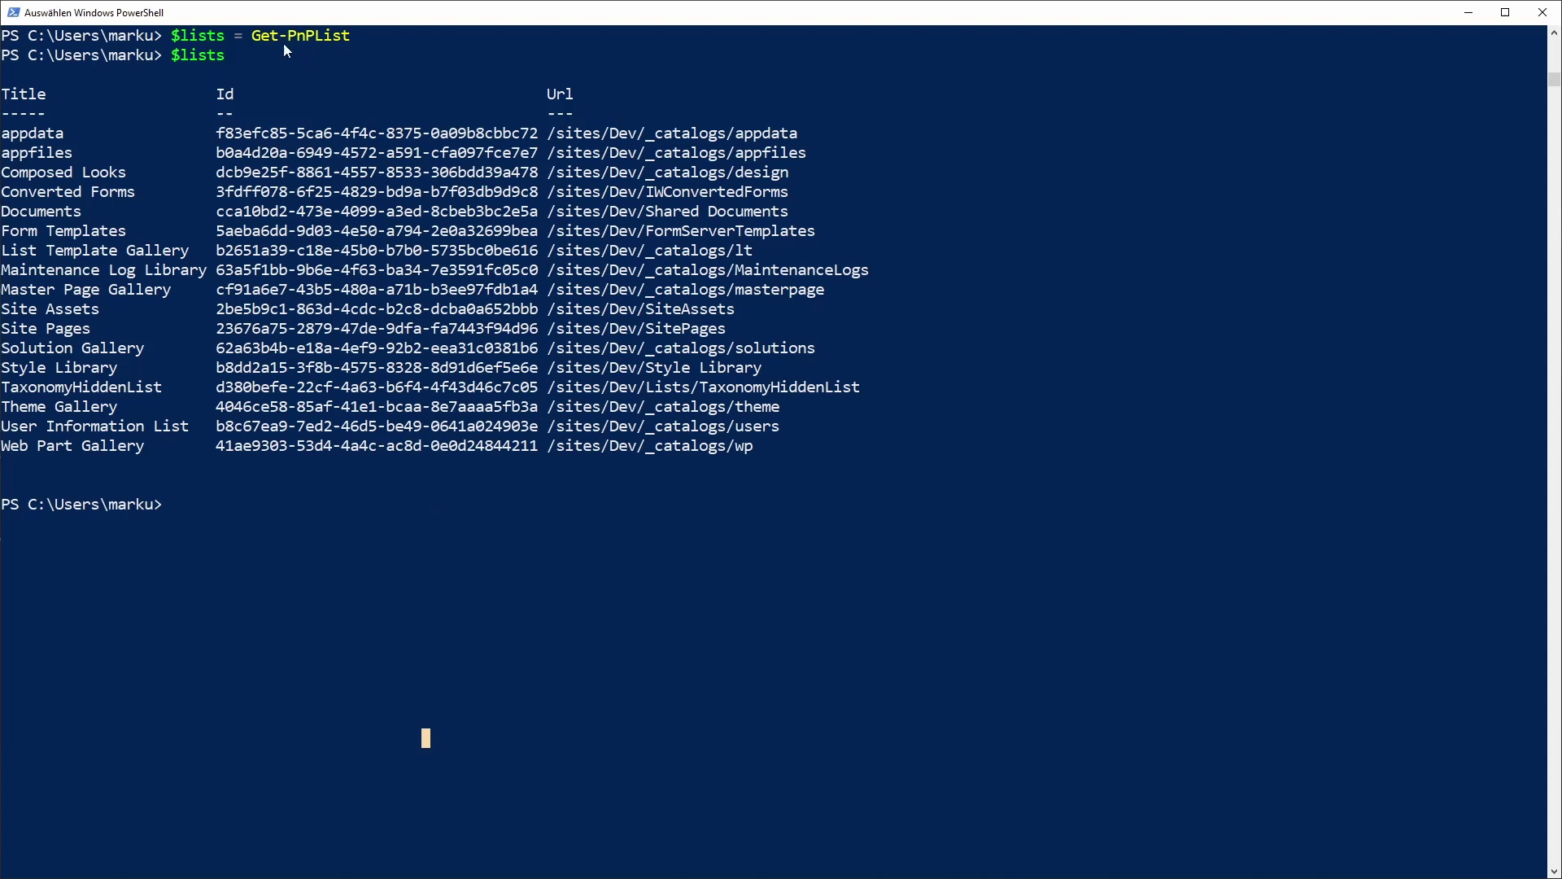
Find the Site Pages library Id in the Get-PnPList $lists output
left_click_drag(258, 40, 347, 42)
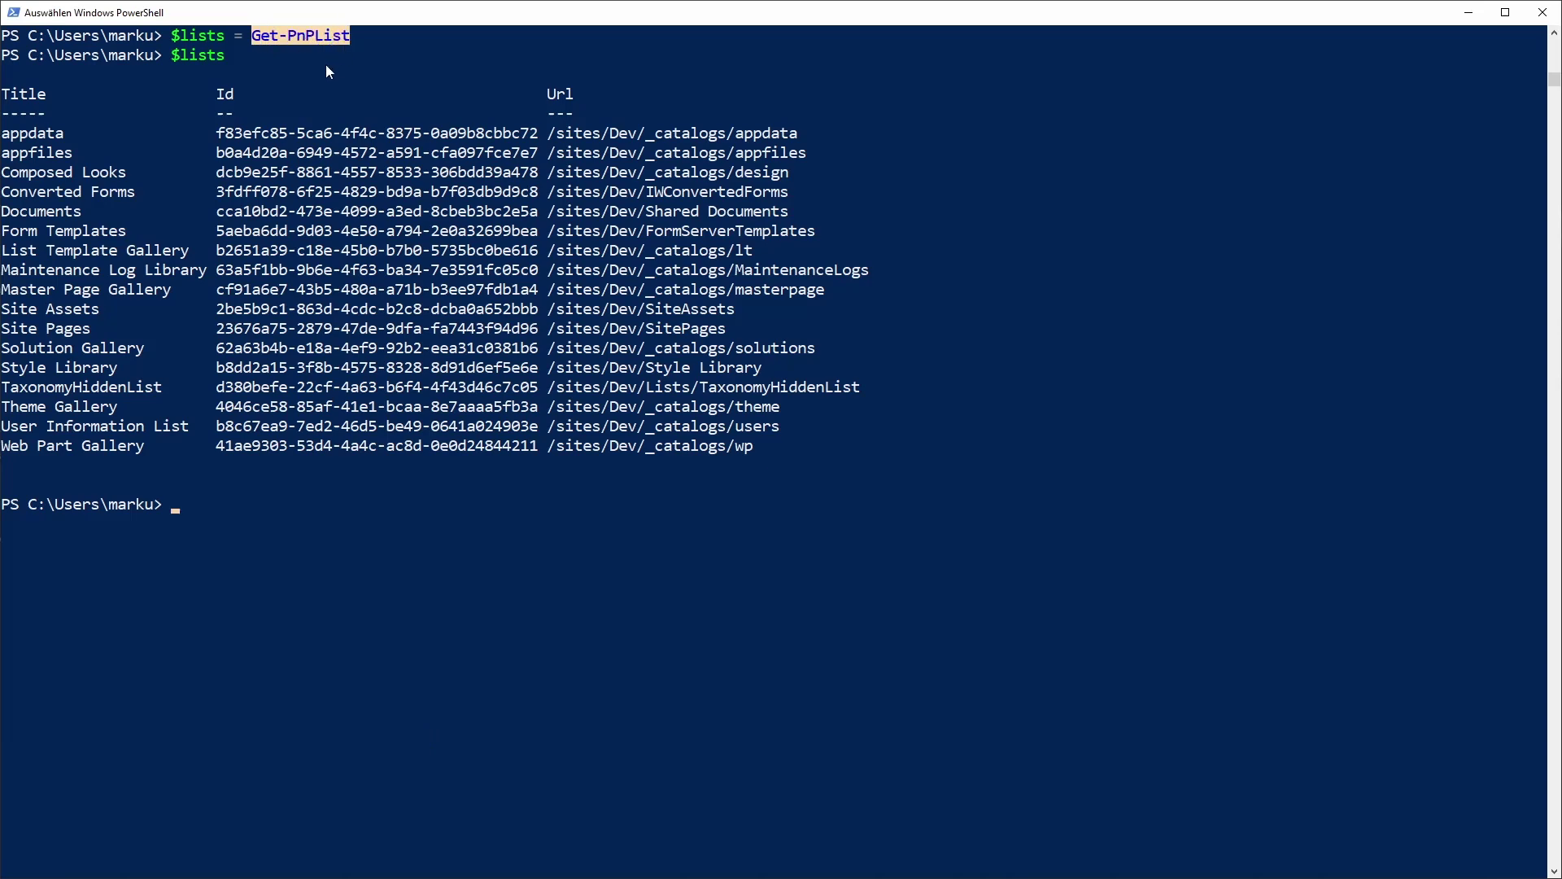
left_click_drag(173, 37, 225, 38)
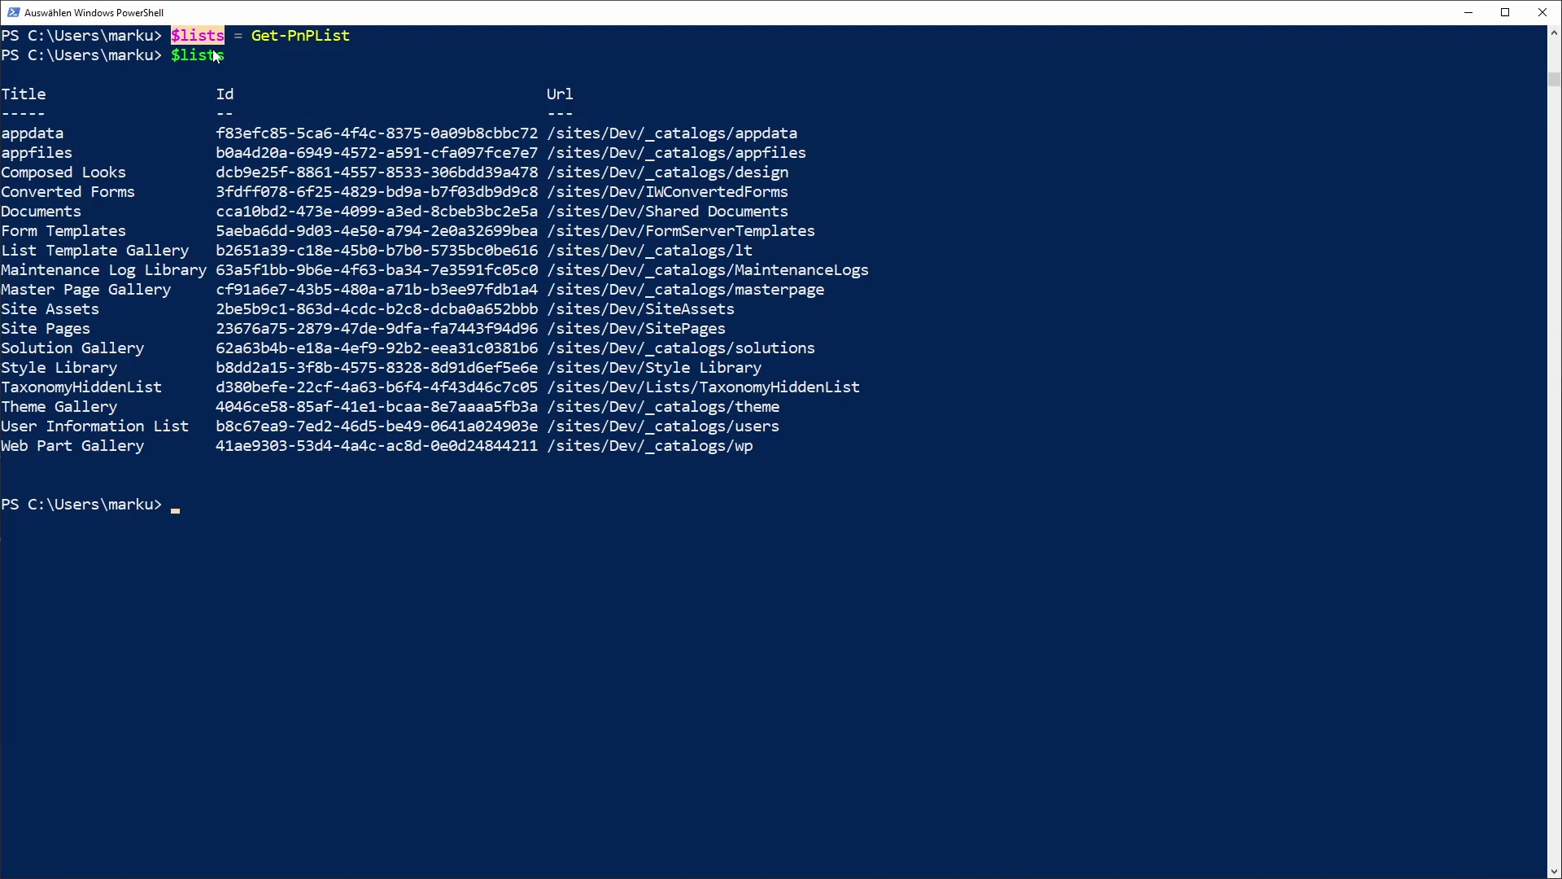
left_click_drag(172, 55, 240, 56)
left_click_drag(2, 329, 99, 332)
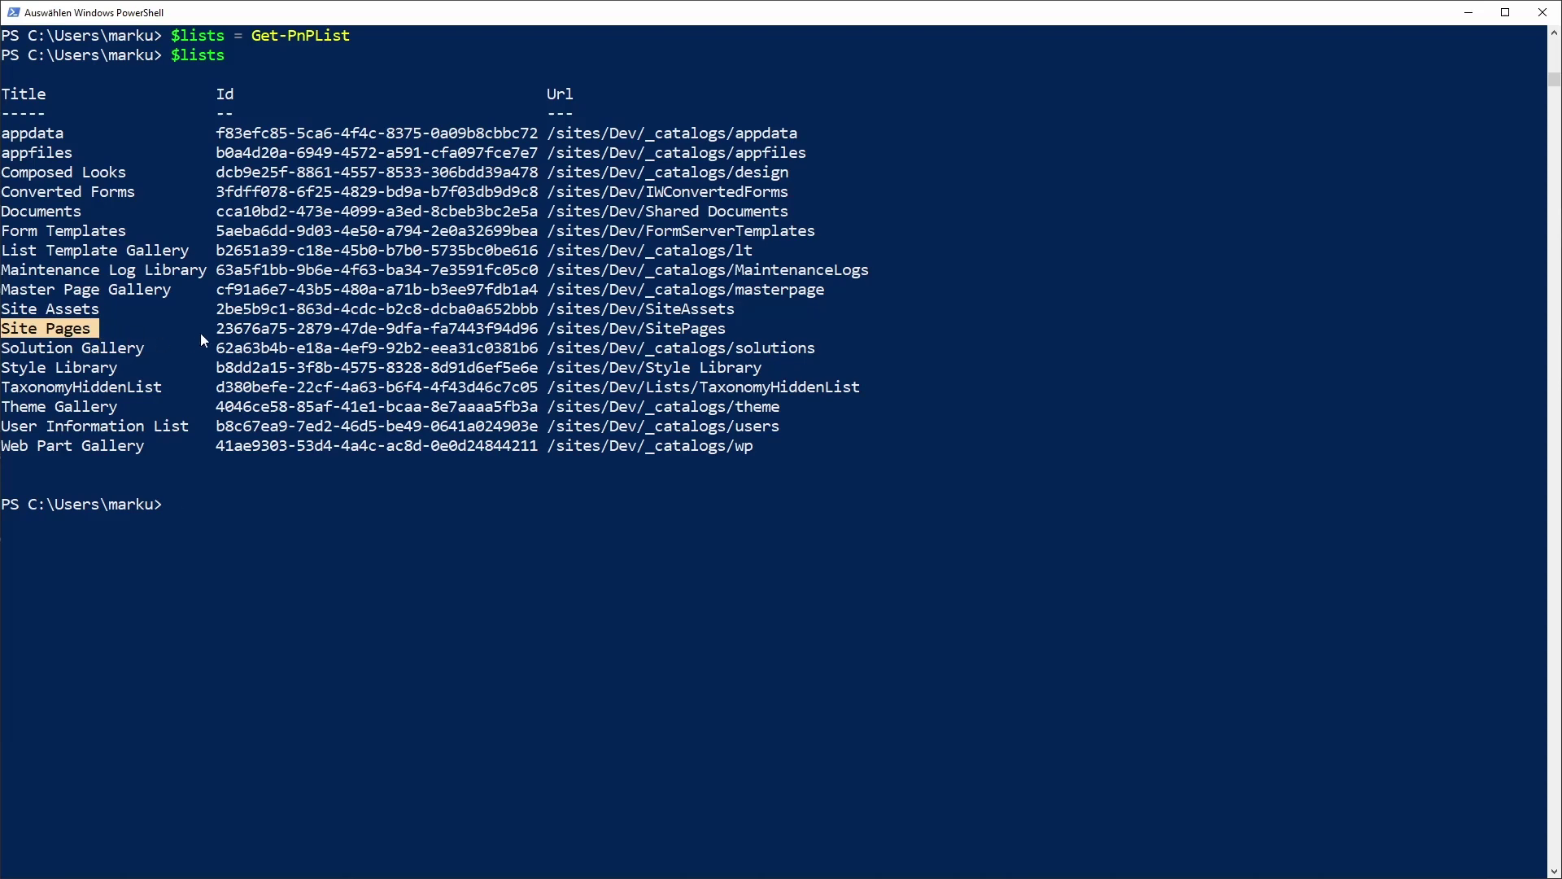
left_click_drag(216, 329, 536, 335)
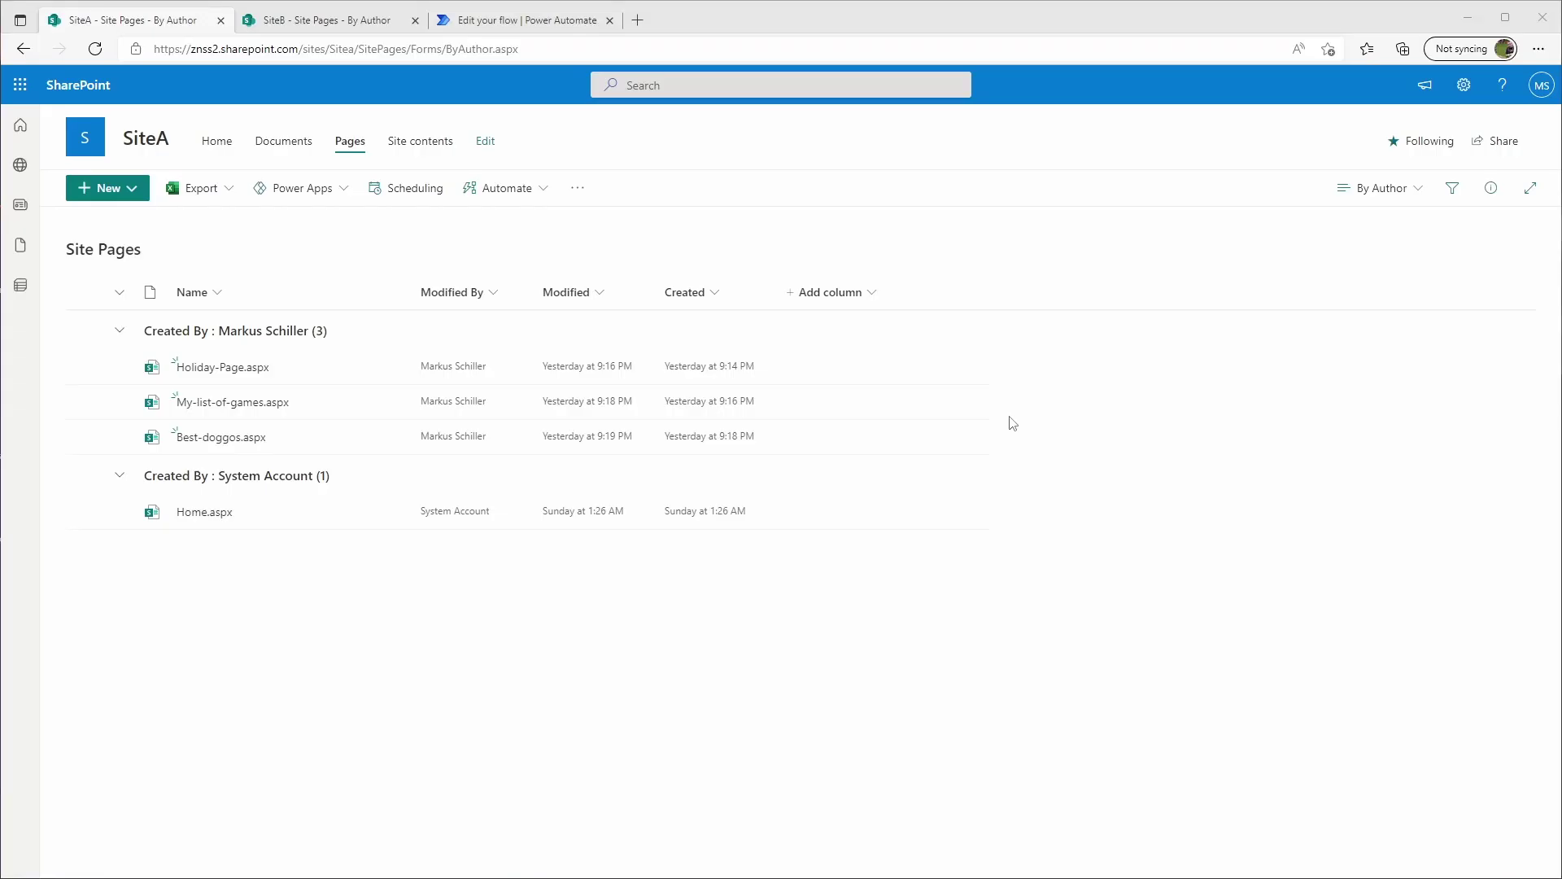
Create an instant cloud flow using the 'Manually trigger a flow' trigger
left_click(480, 20)
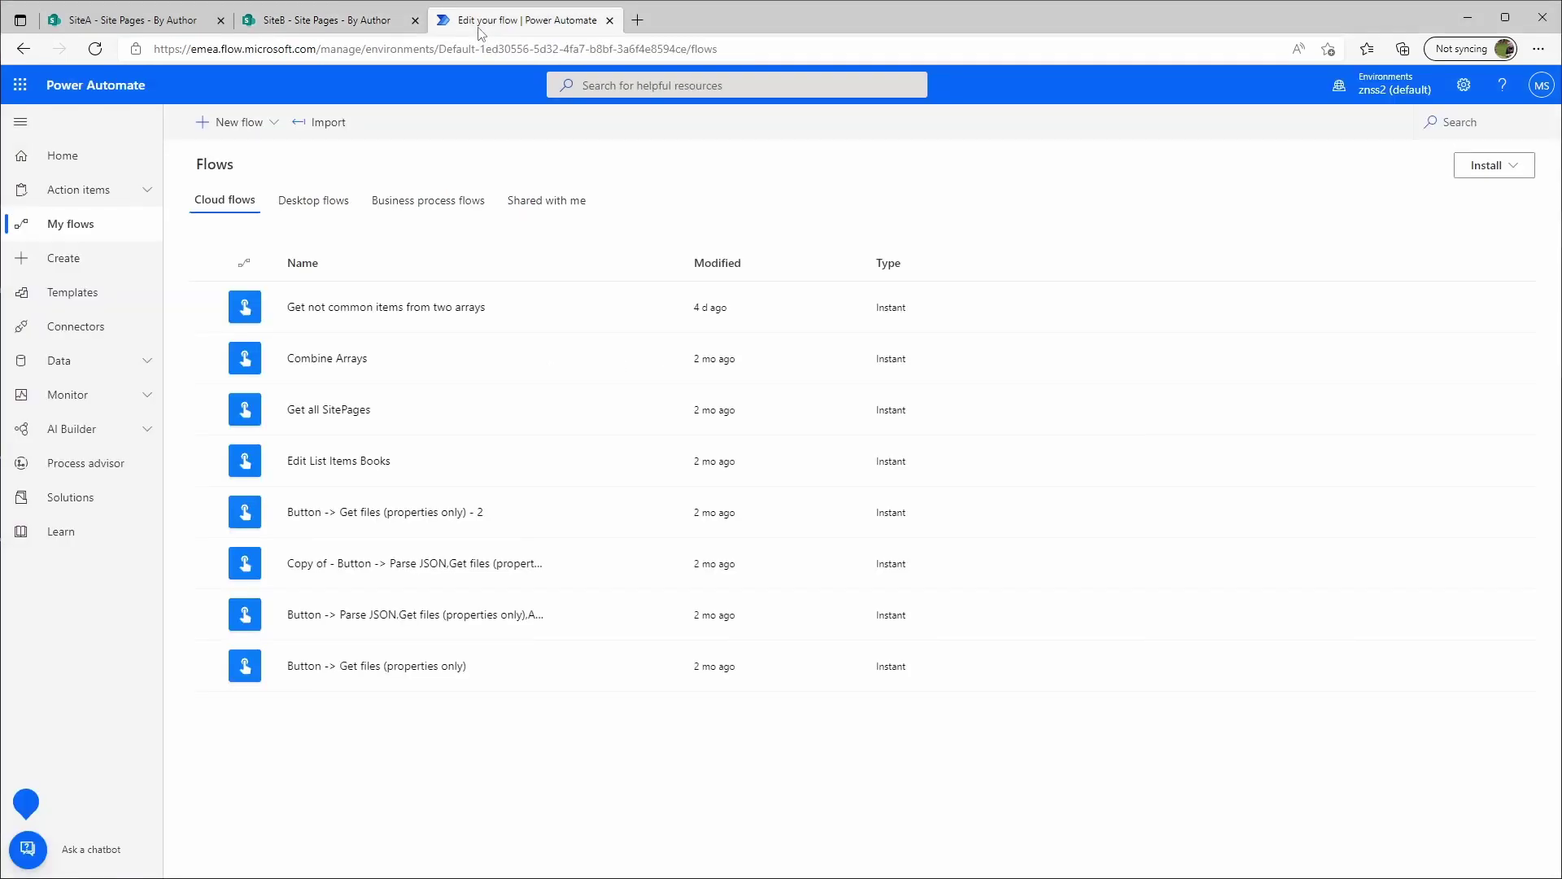
left_click(262, 131)
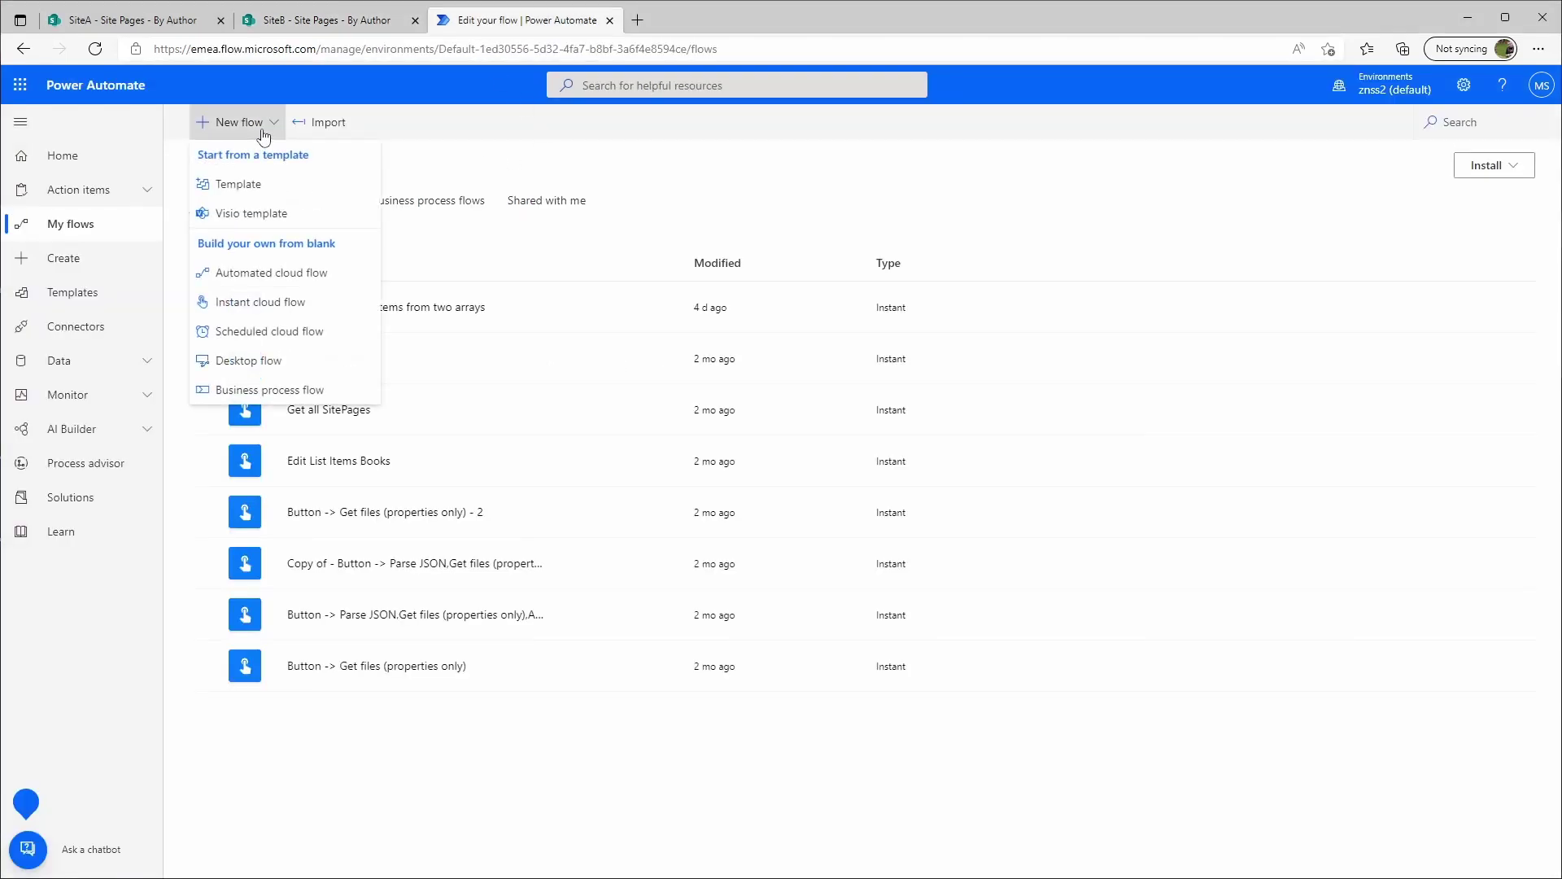
left_click(267, 304)
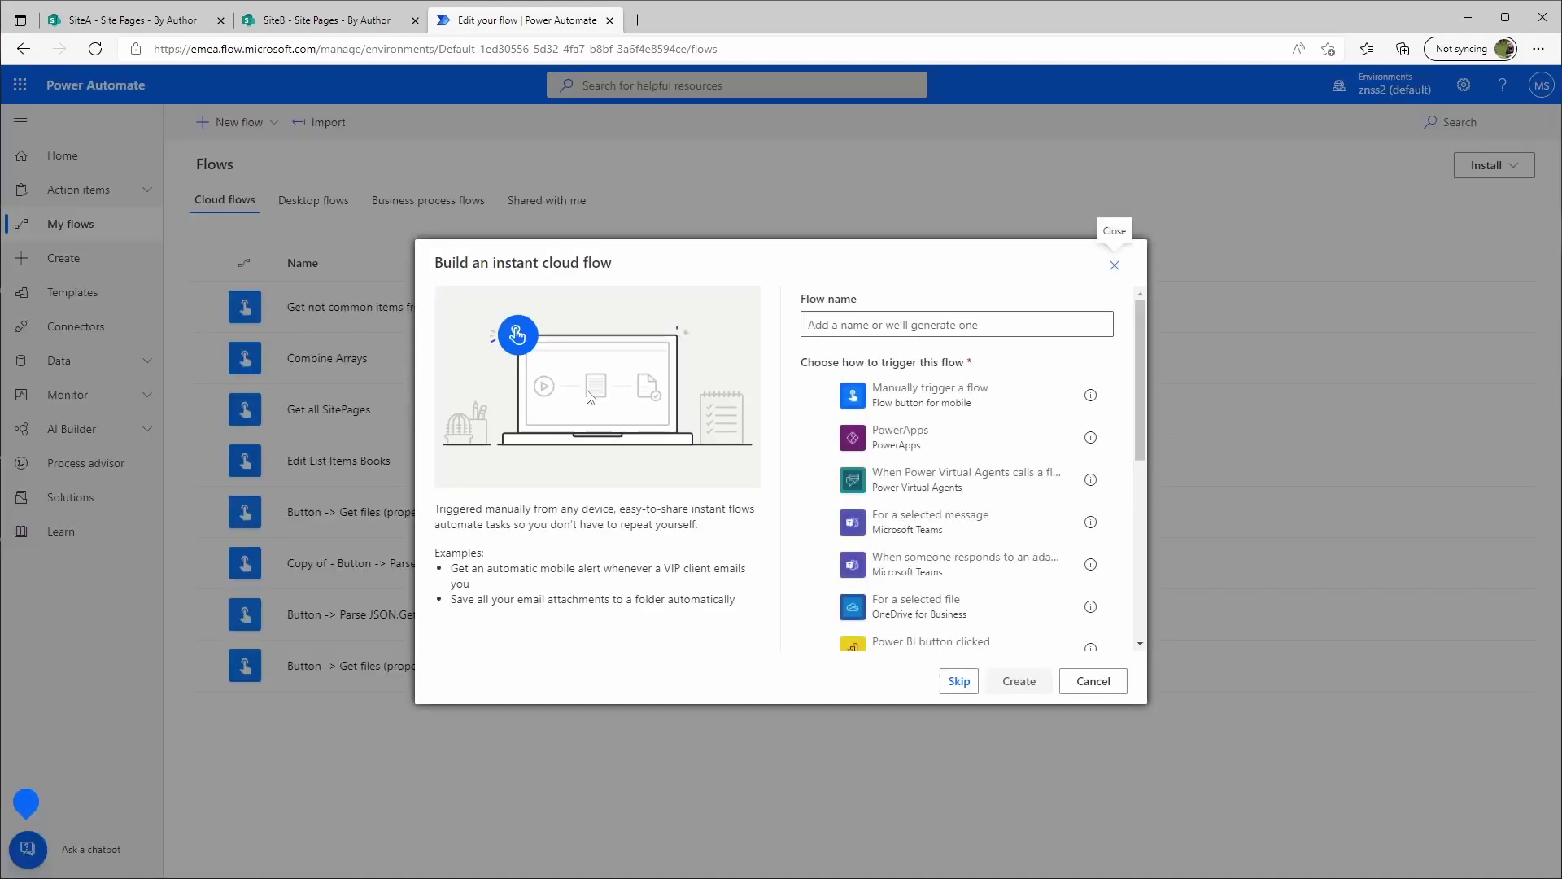
left_click(912, 399)
left_click(1033, 683)
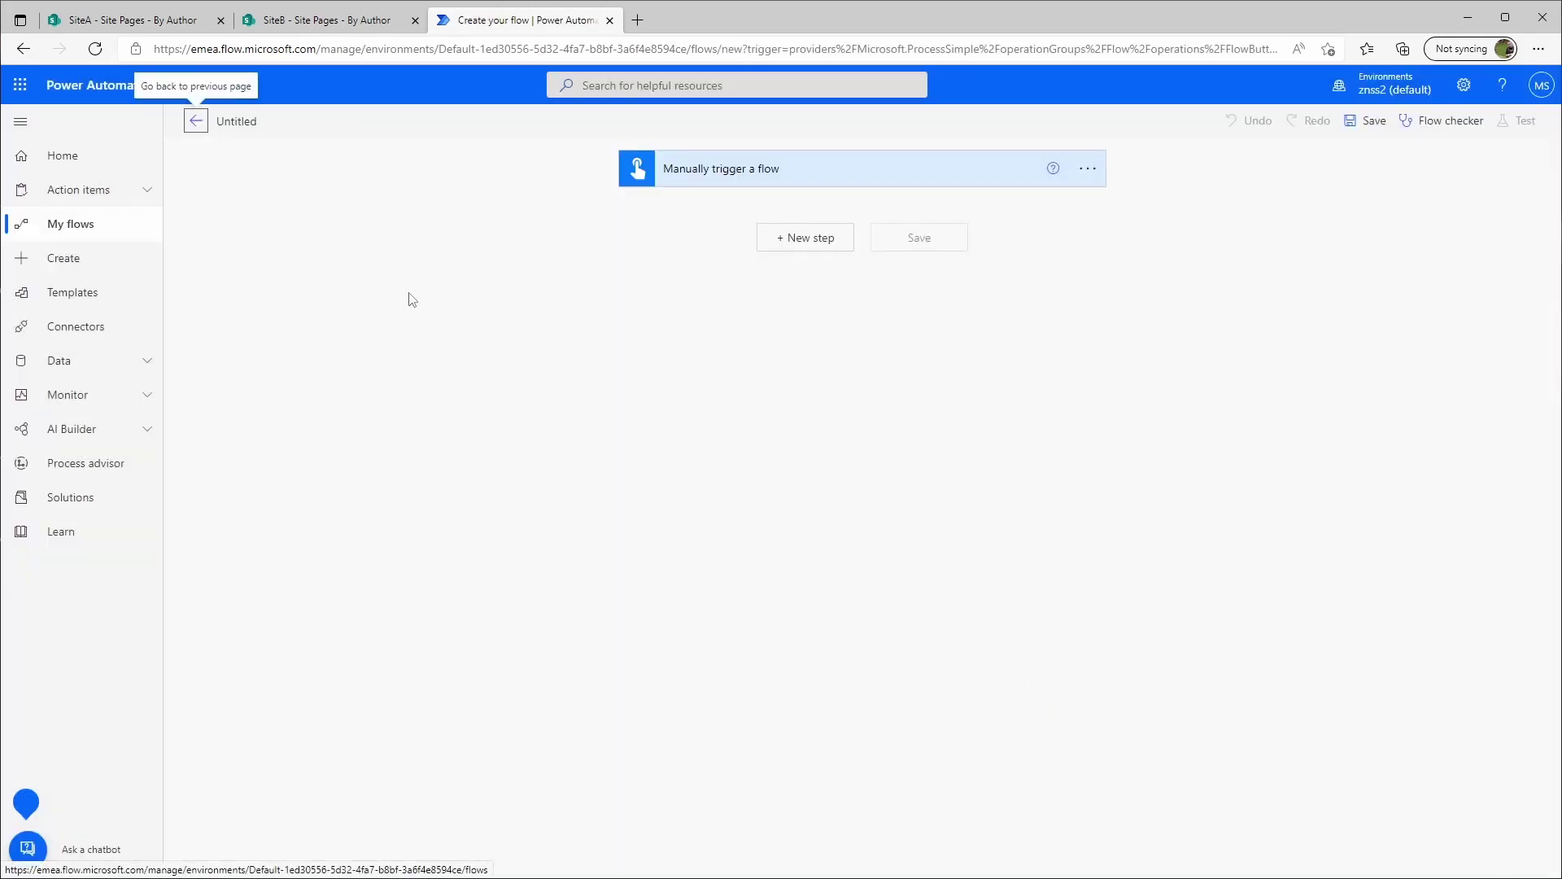
Rename the Untitled flow to copySitePagesFromAtoB
left_click(242, 122)
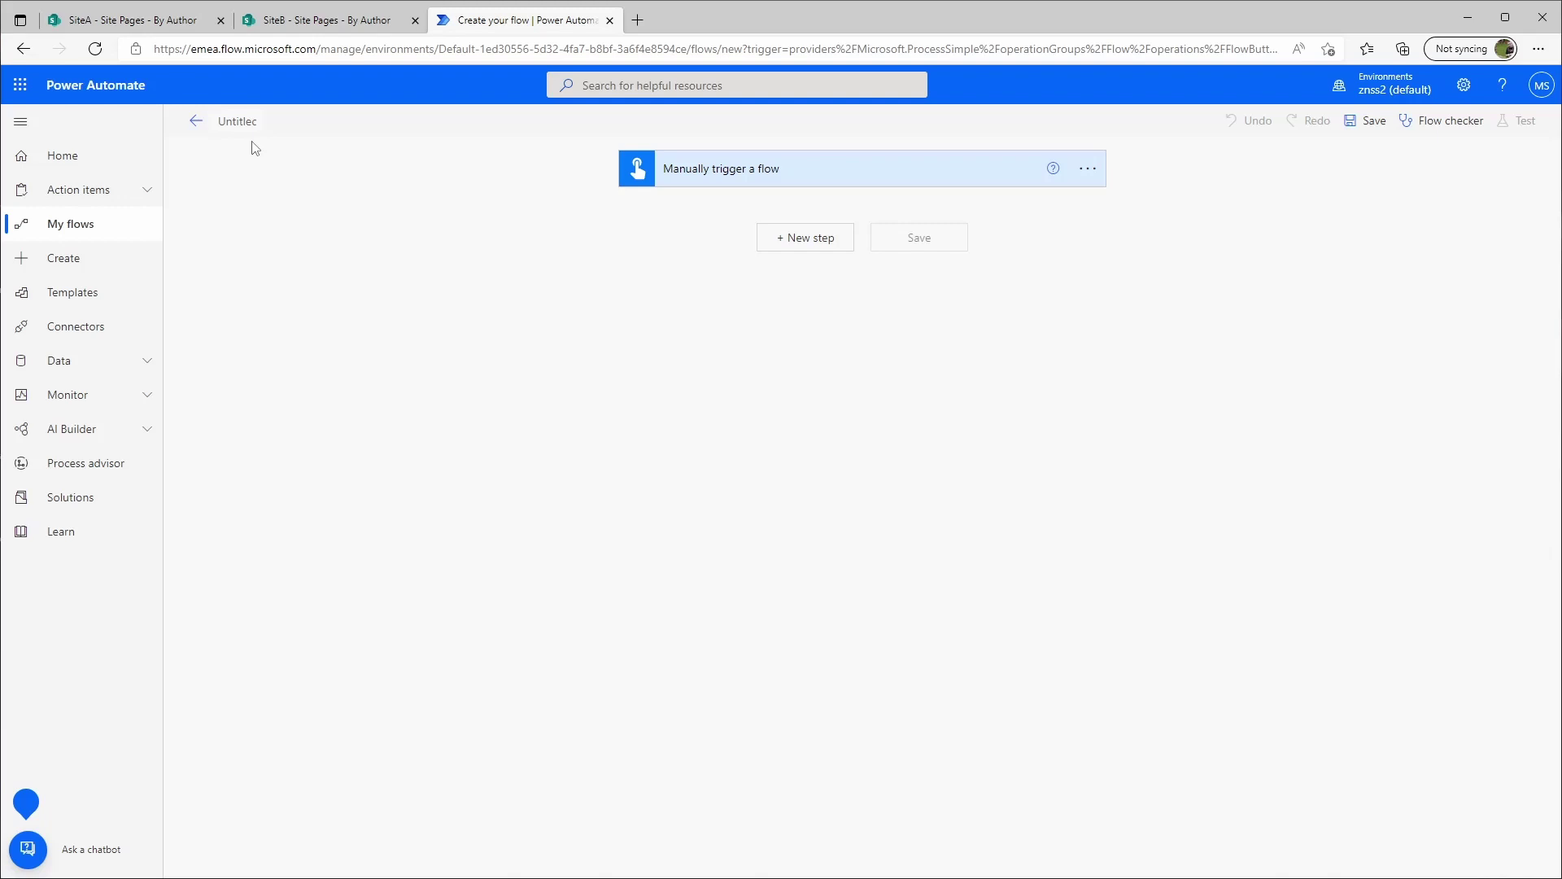
key("ctrl+a")
type("copySitePagesFromAtoB")
key("Return")
Add a Get files (properties only) step on SiteA using the pasted Site Pages library ID
left_click(821, 253)
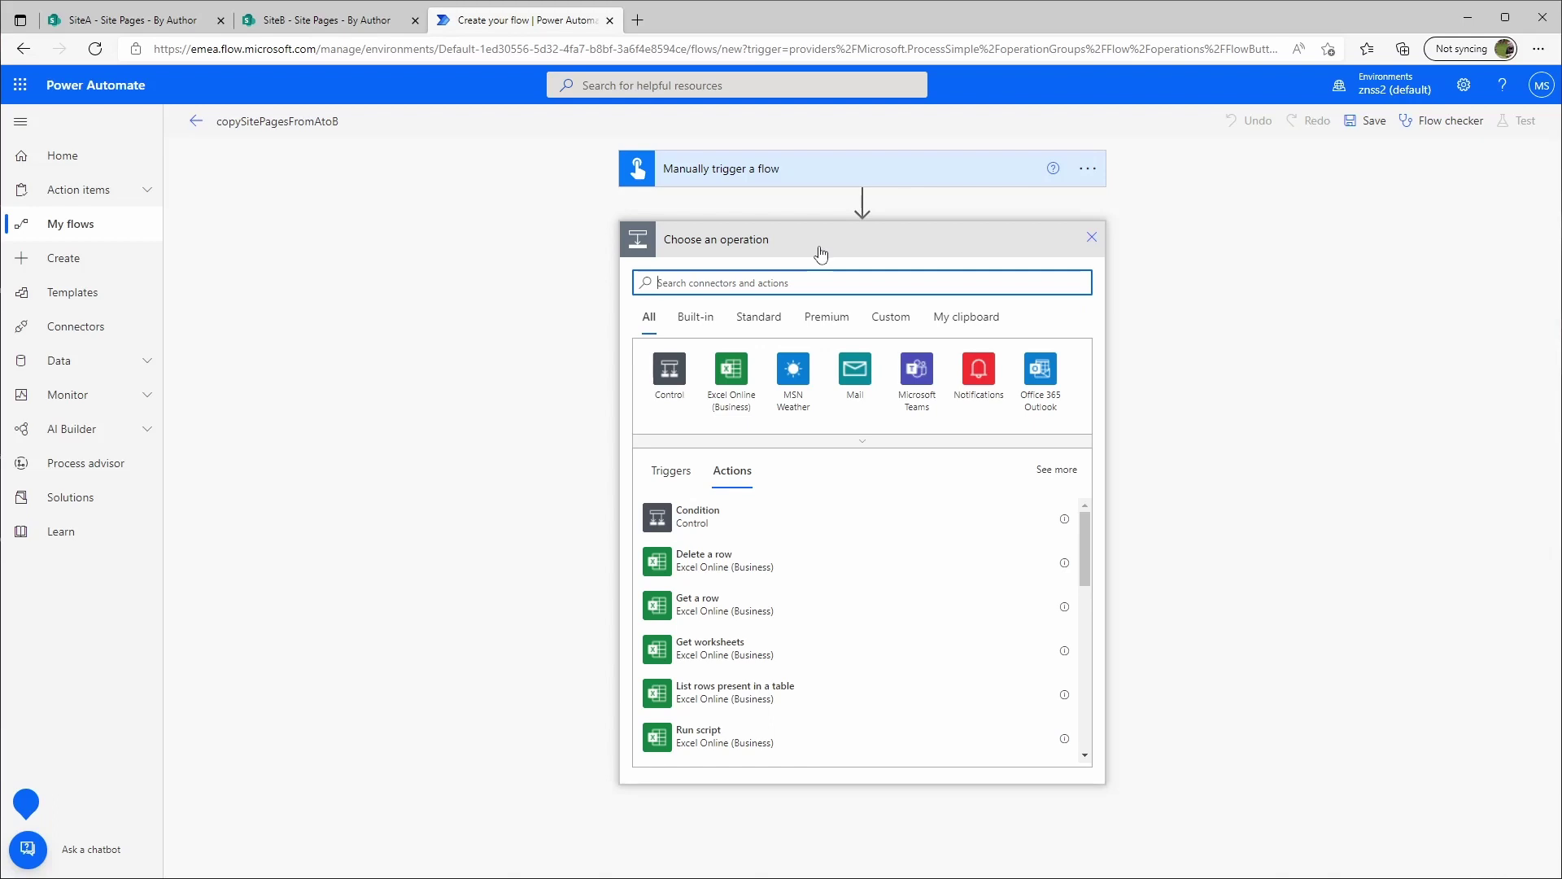
type("get items")
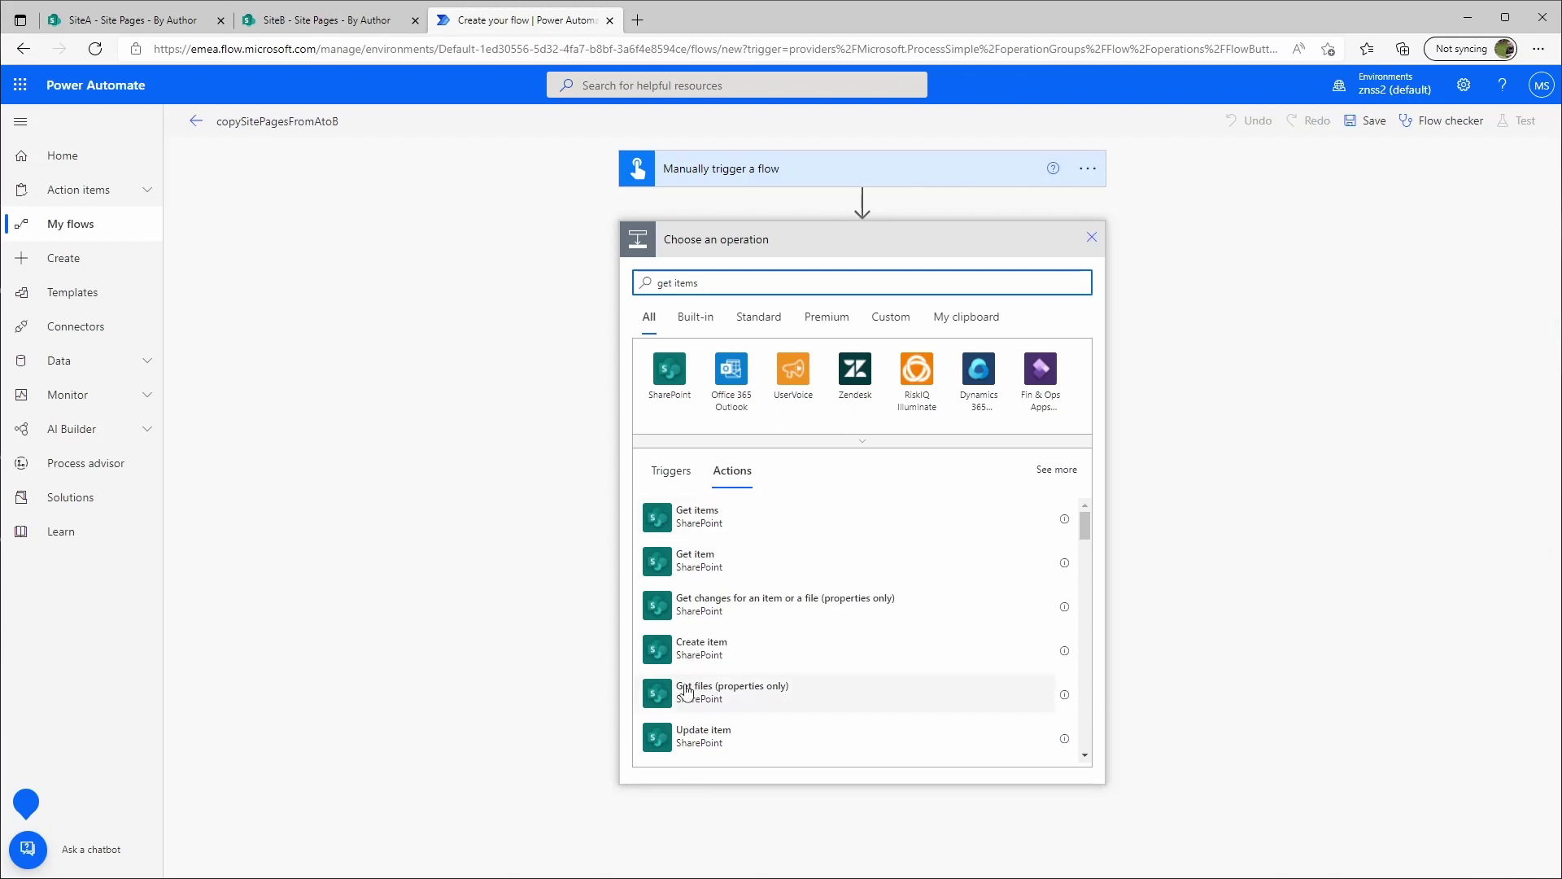
left_click(805, 696)
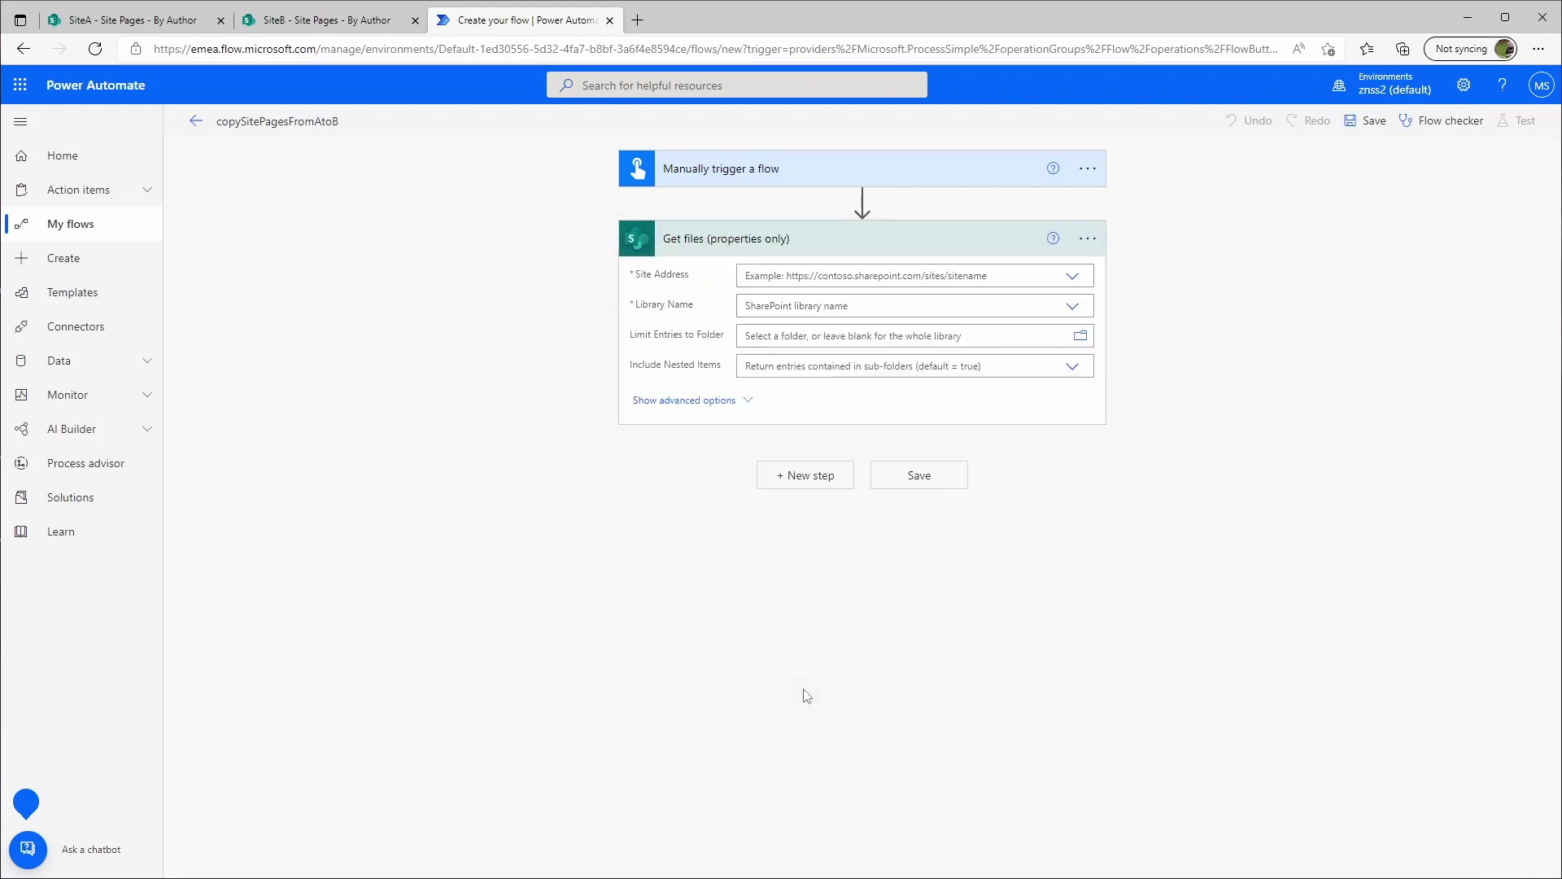
left_click(765, 276)
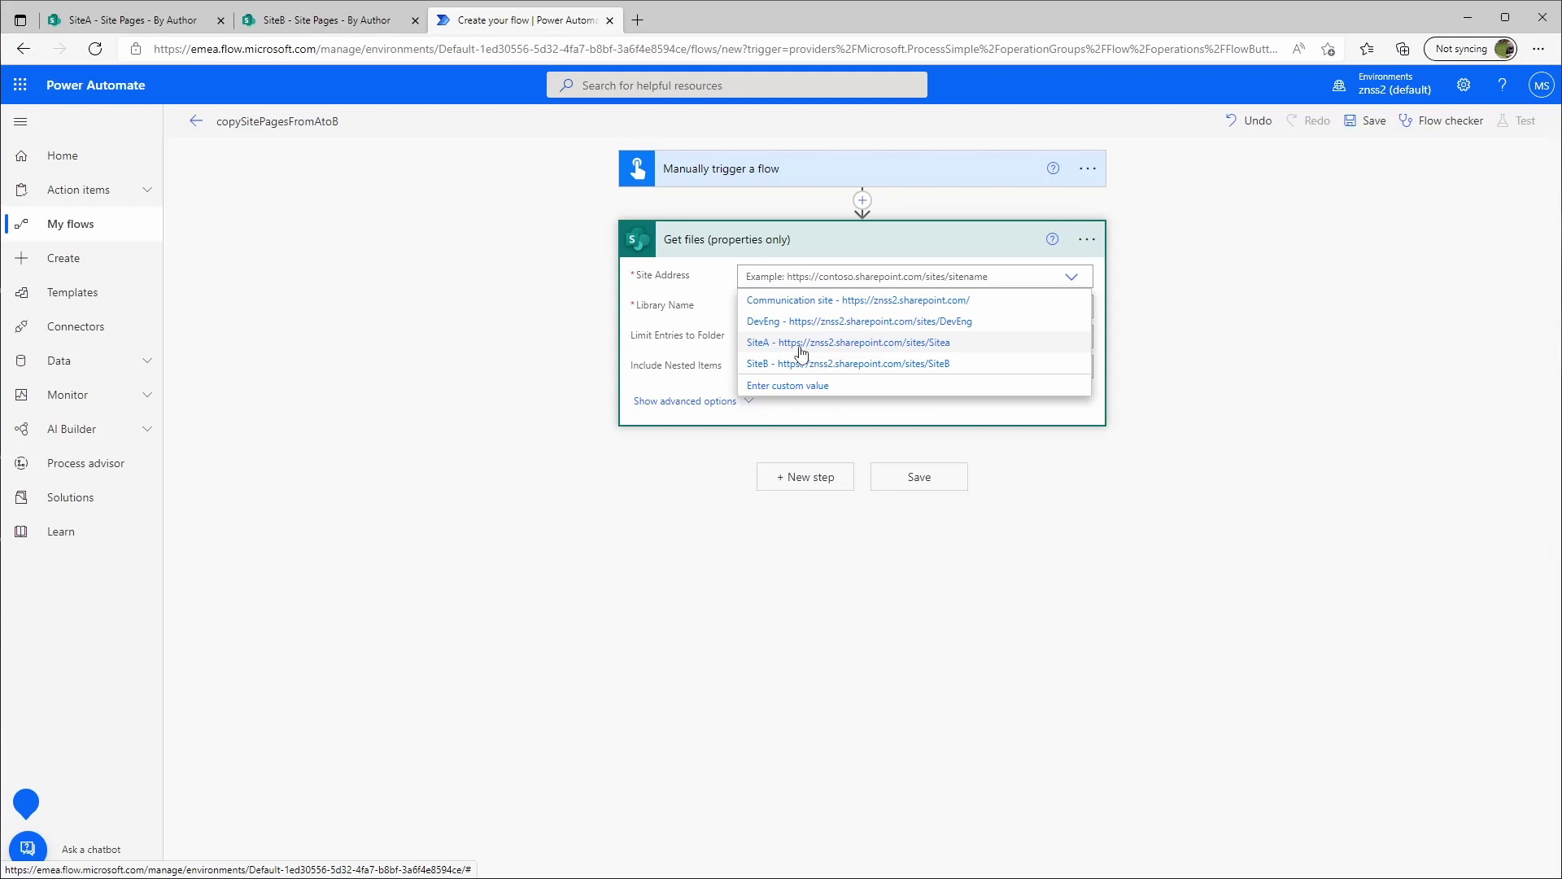
left_click(802, 352)
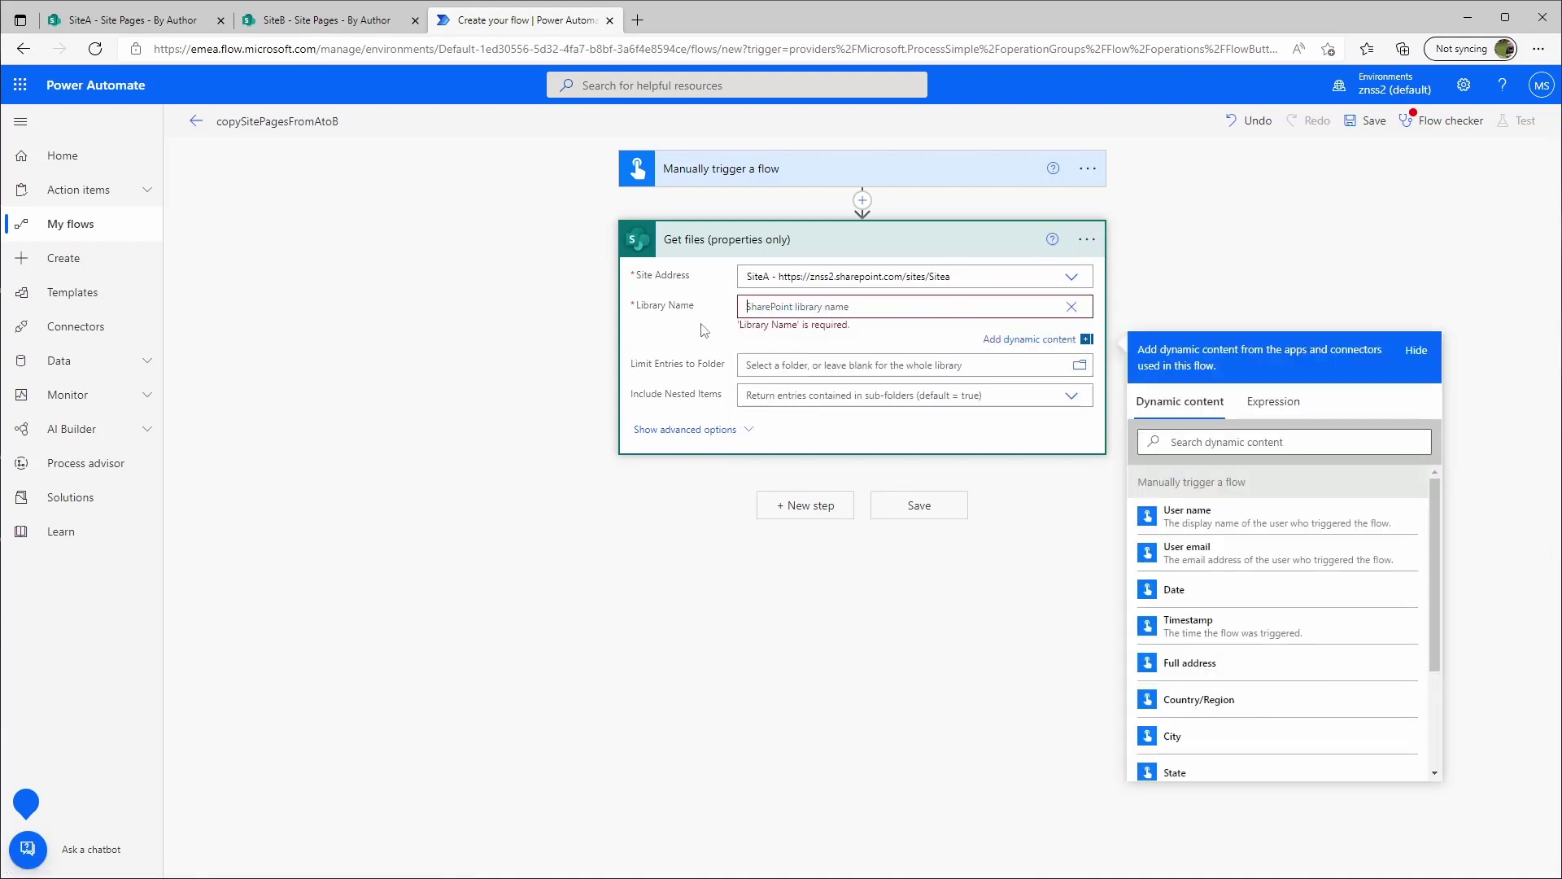
type("60aced1e-986c-4233-91cd-dc120076b8ef")
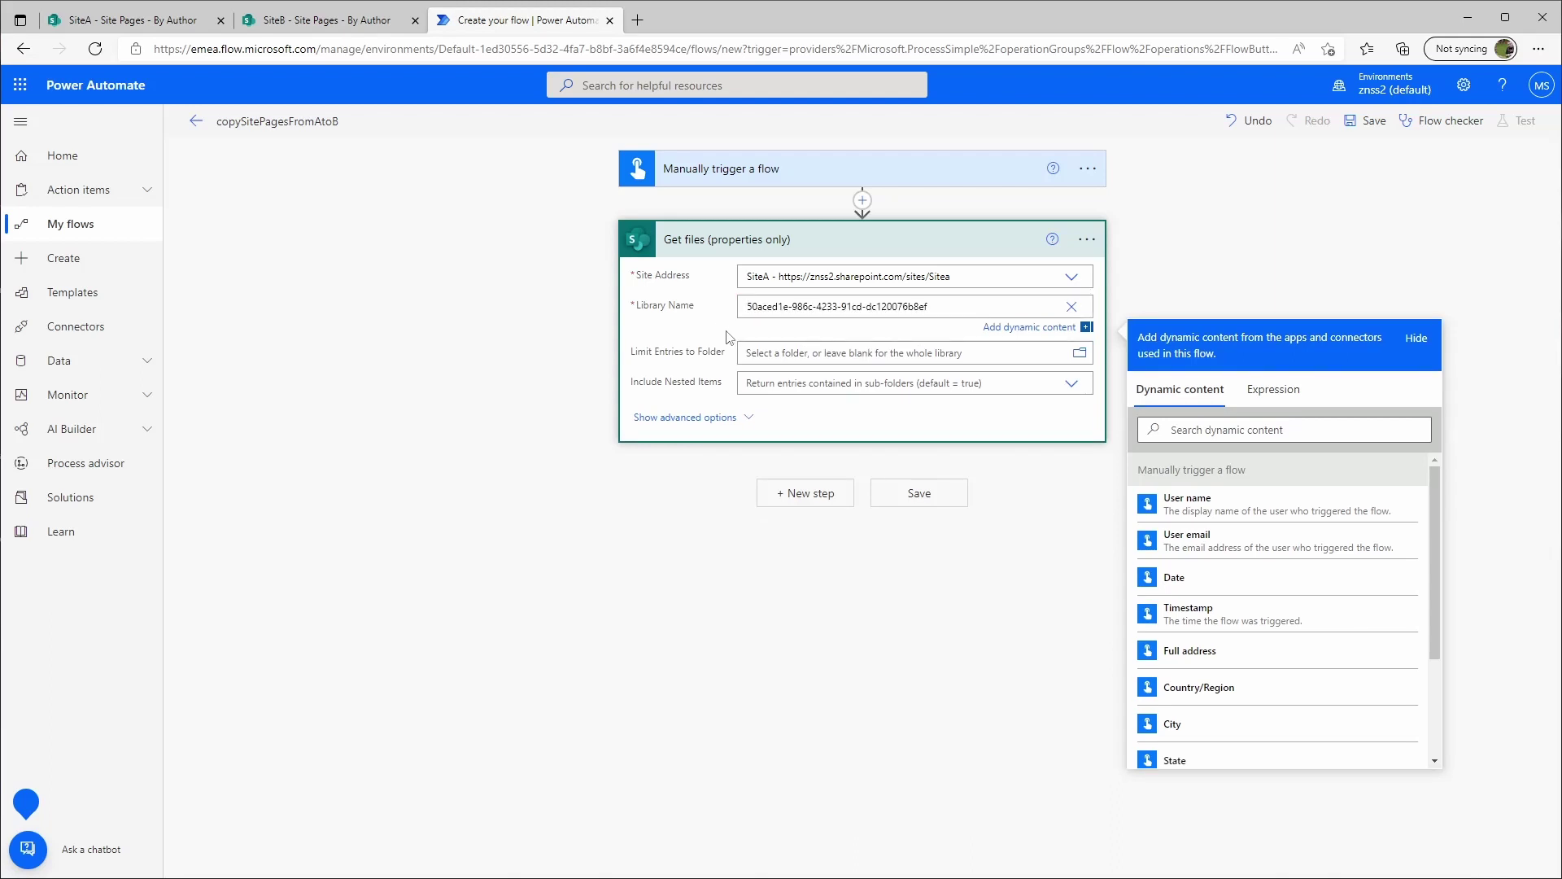
left_click(713, 424)
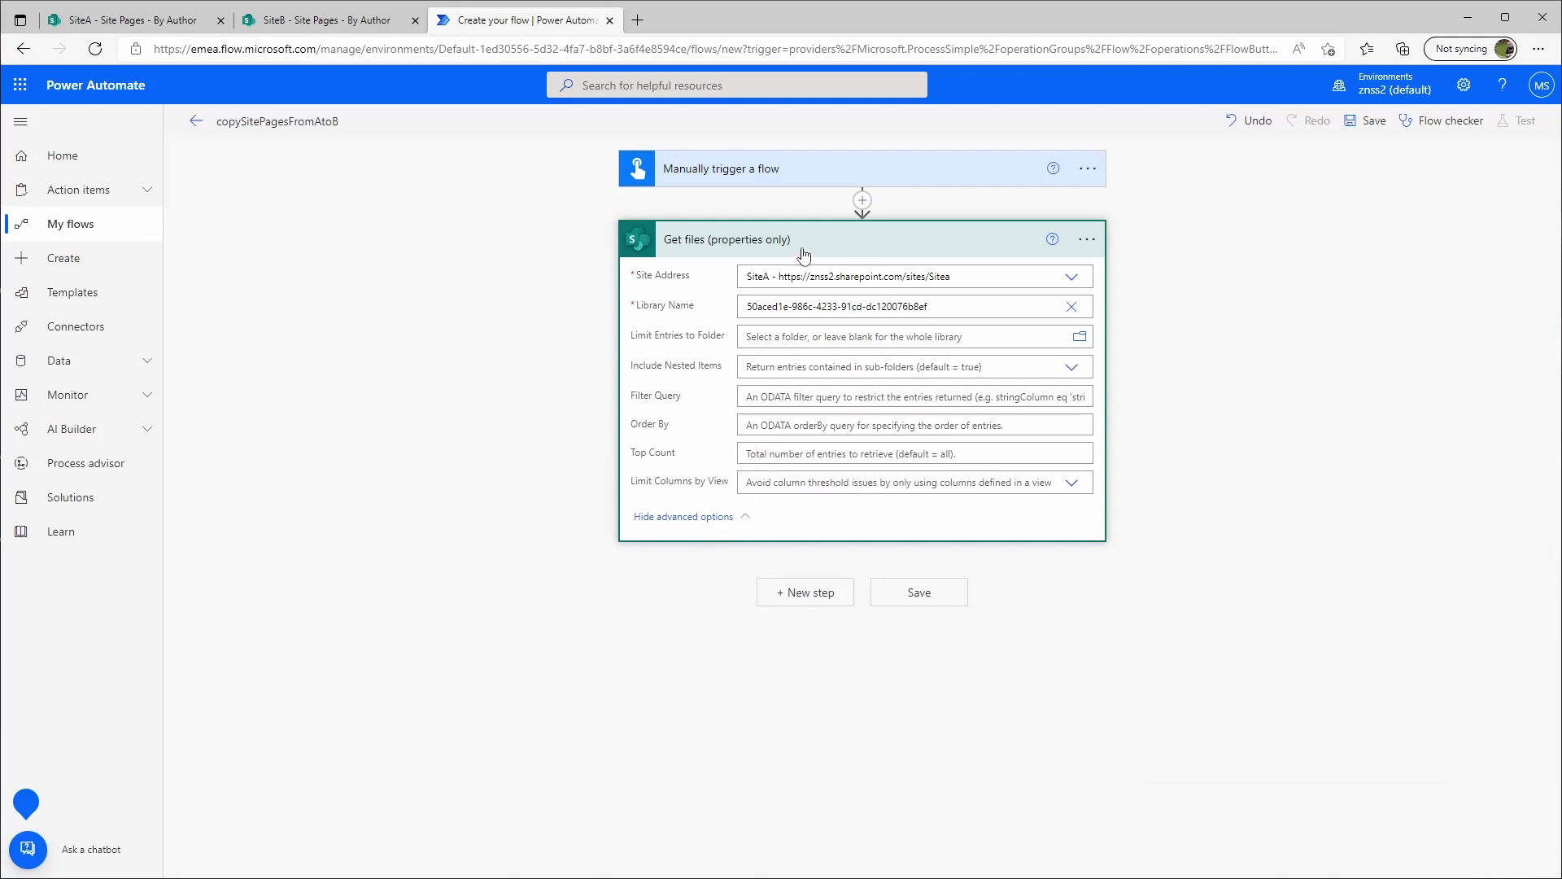
left_click(764, 251)
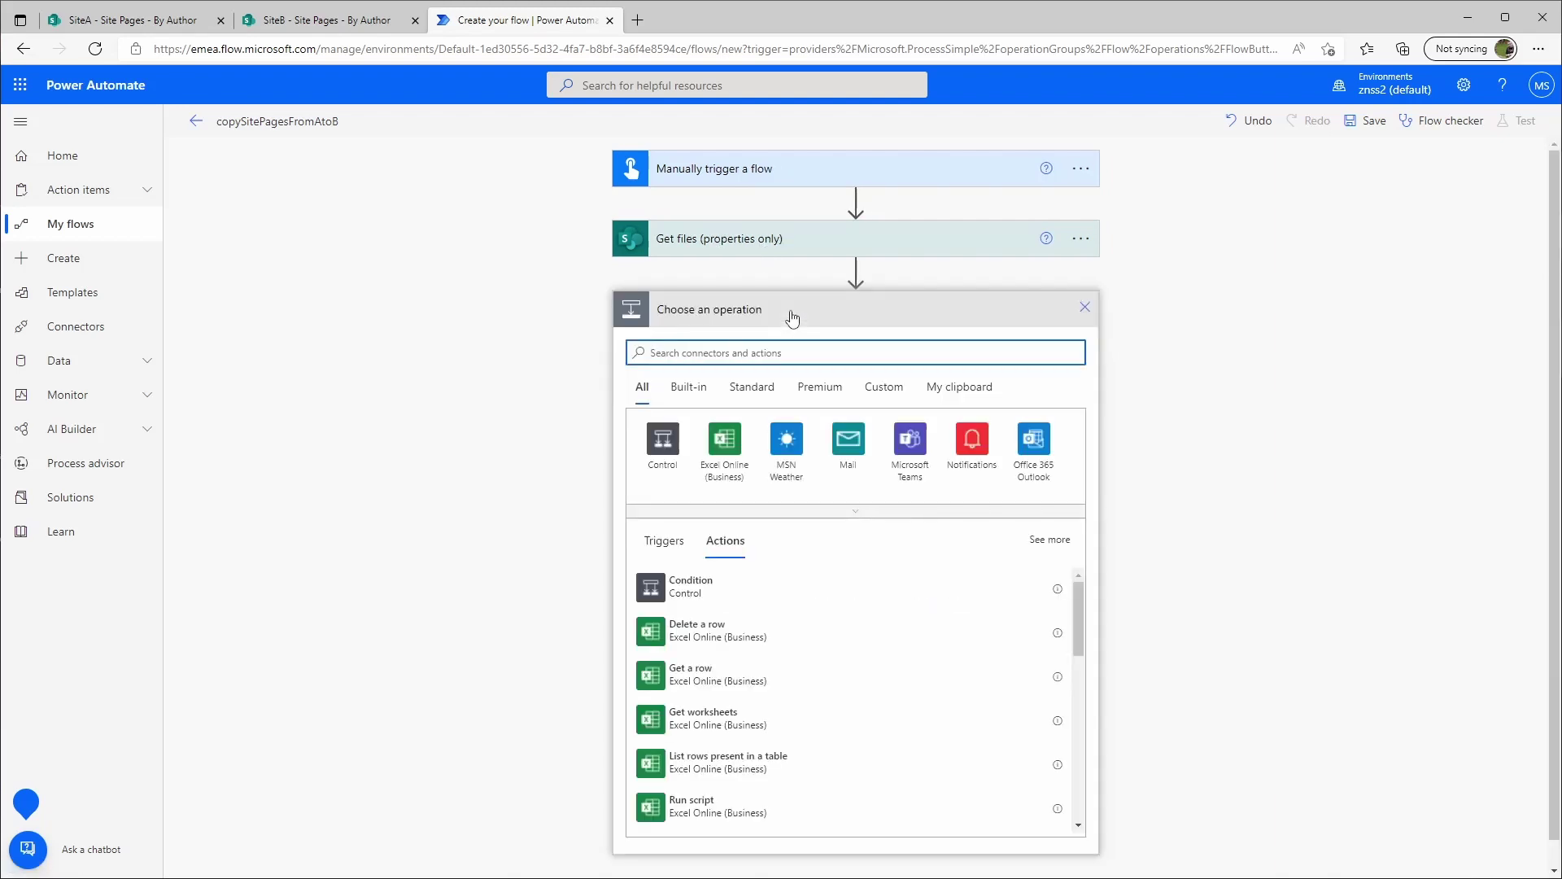
Add an Apply to each loop iterating over the Get files 'value' output
left_click(664, 444)
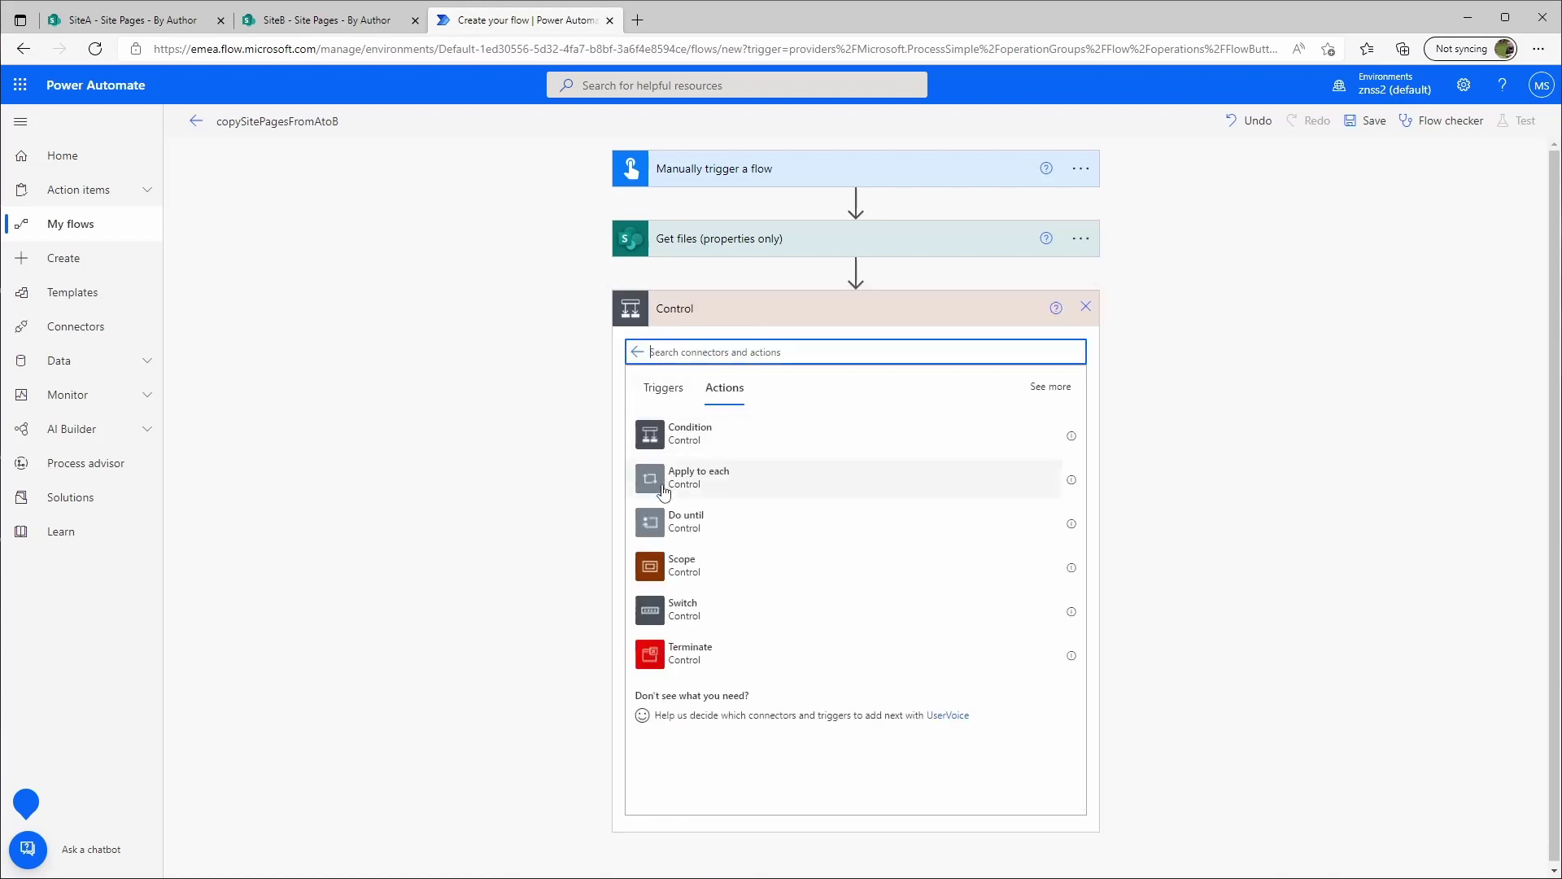
left_click(665, 487)
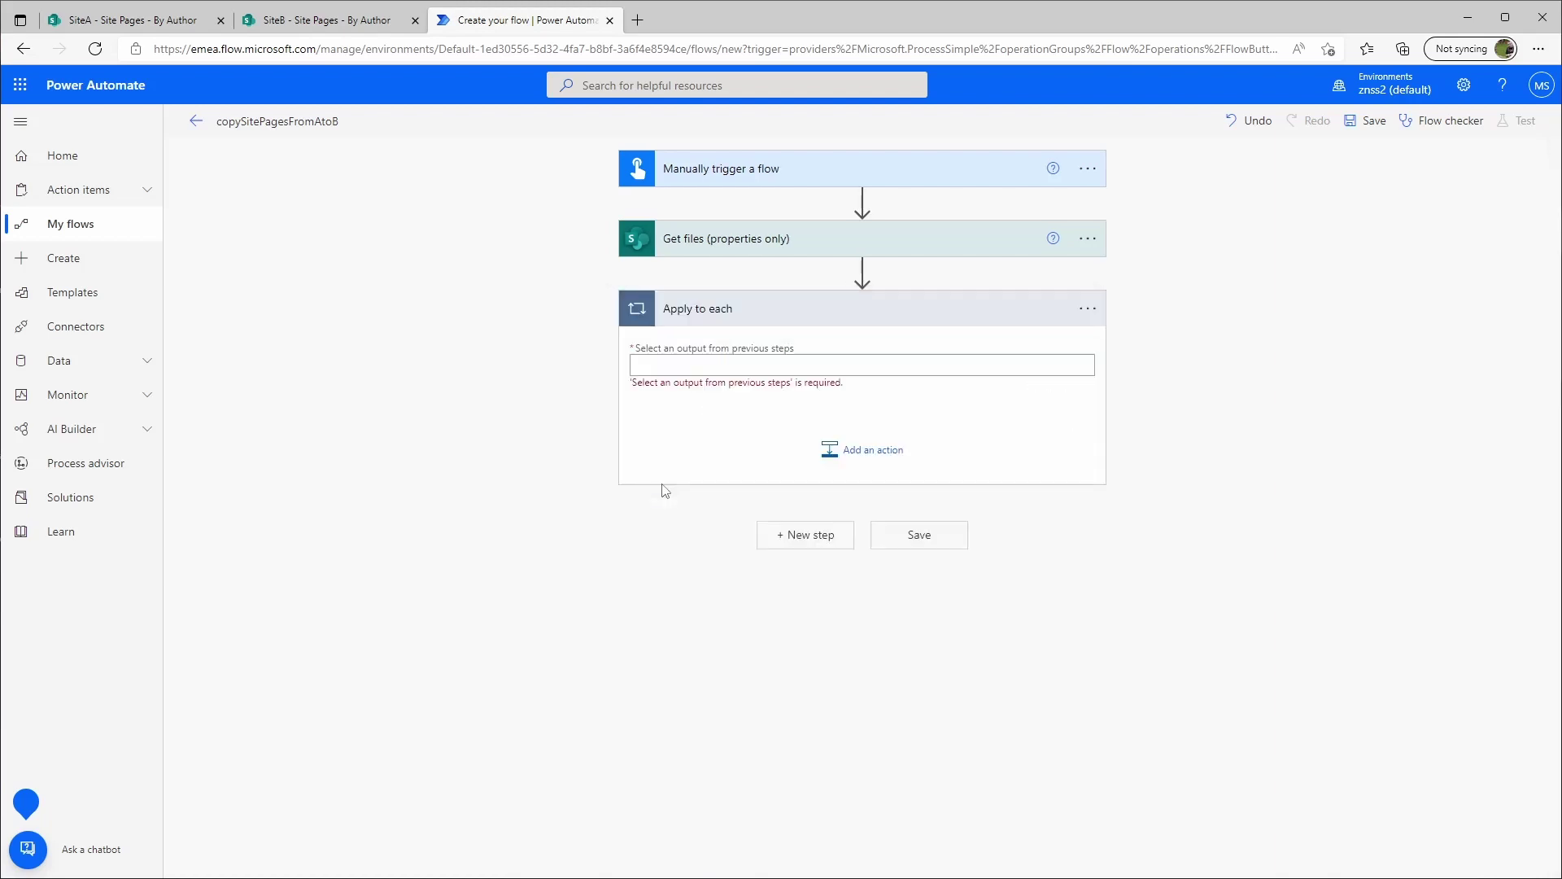
left_click(689, 365)
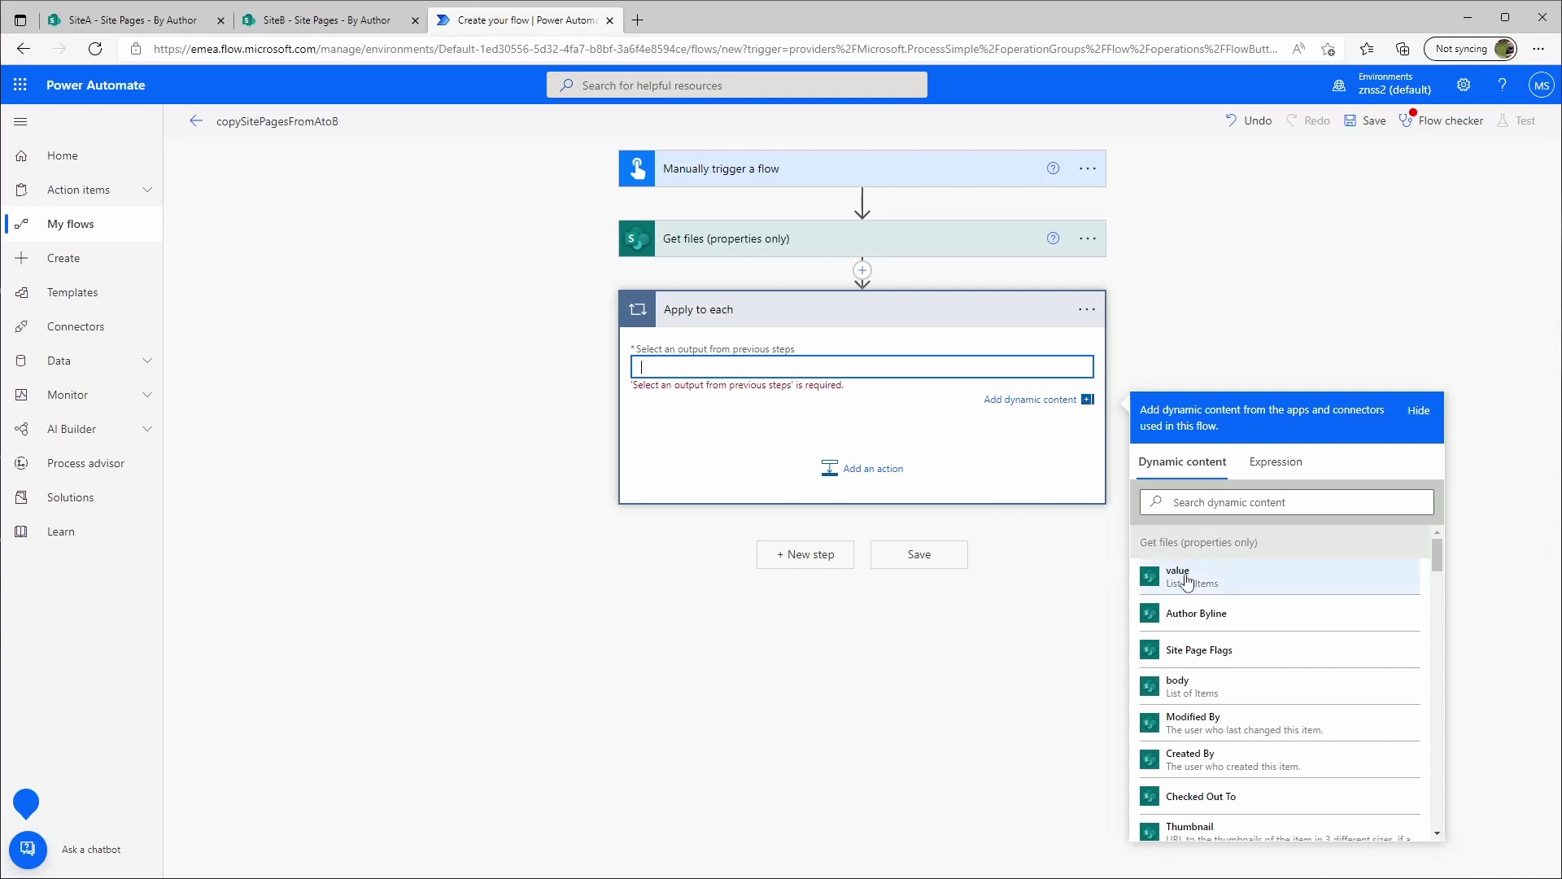
left_click(1224, 580)
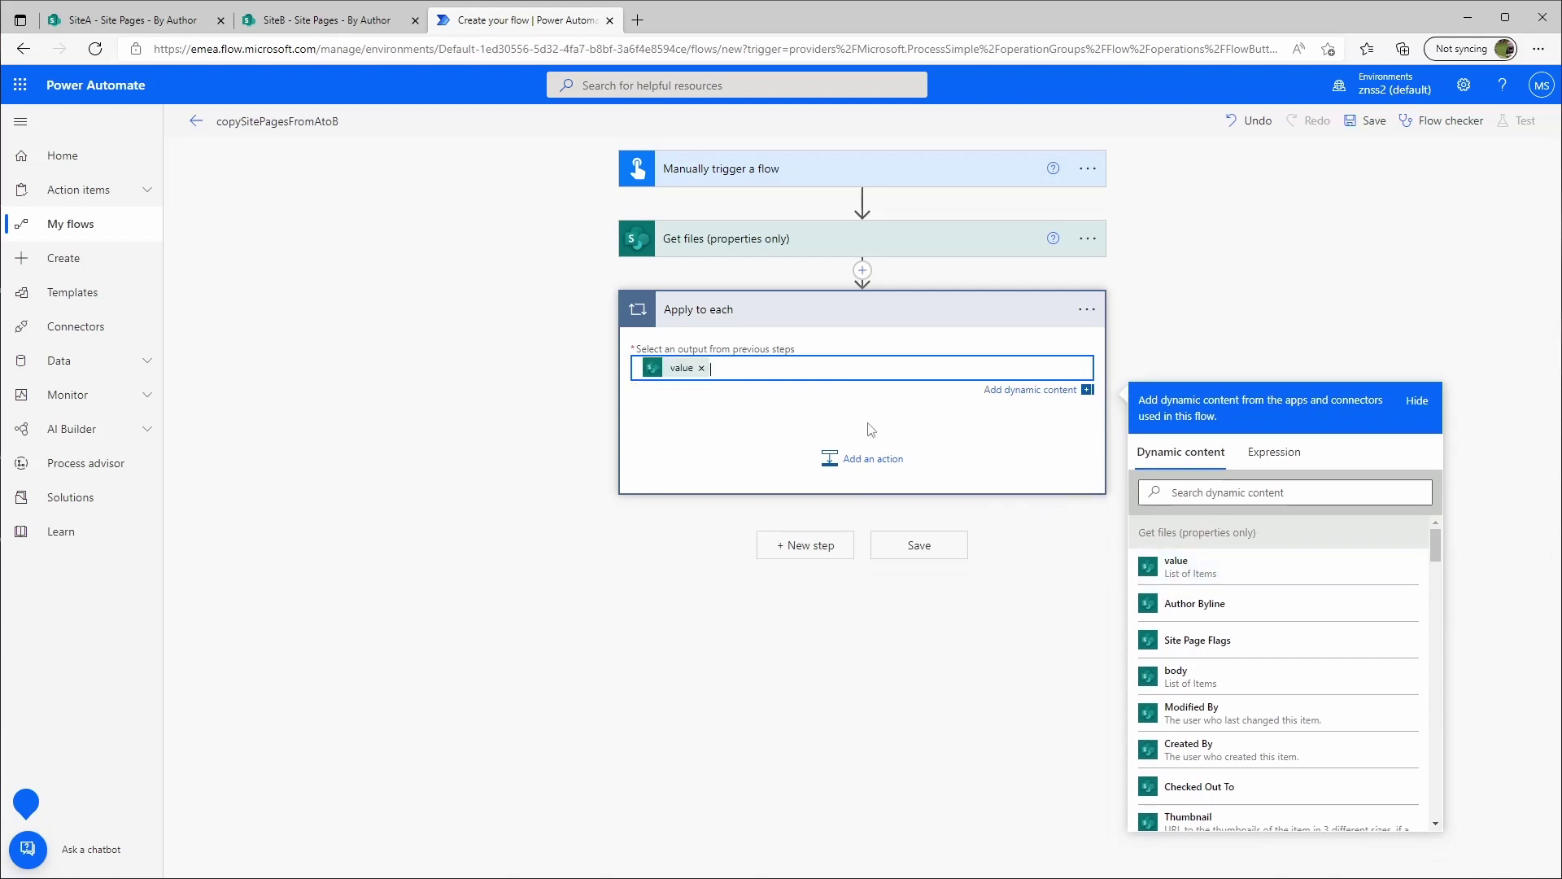
Search 'co' and add SharePoint's Copy file action within the Apply to each loop
left_click(865, 460)
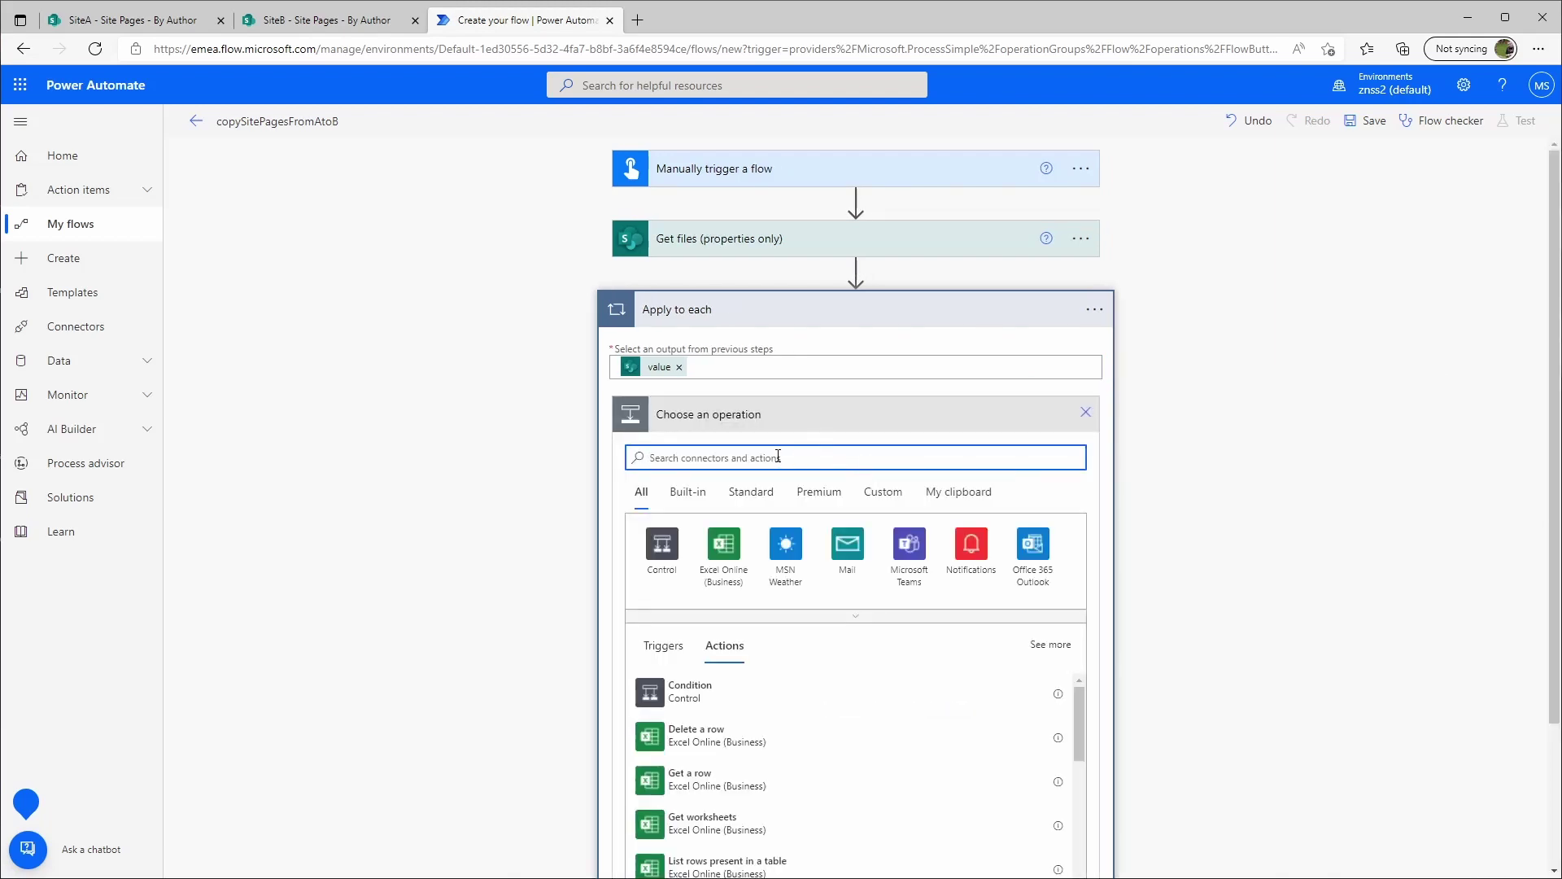
type("copy")
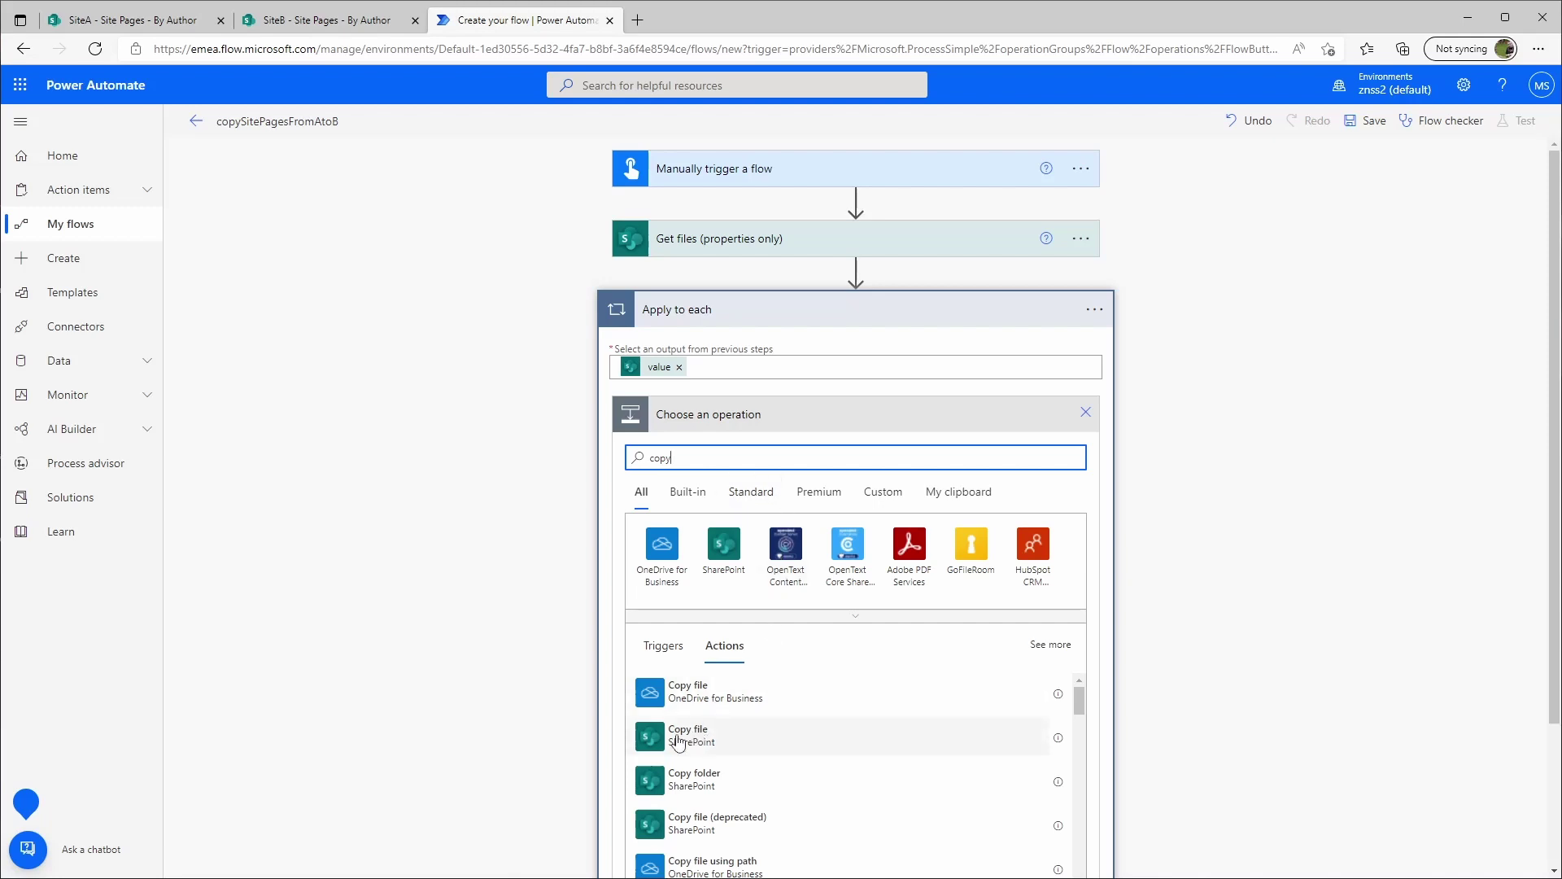
left_click(746, 743)
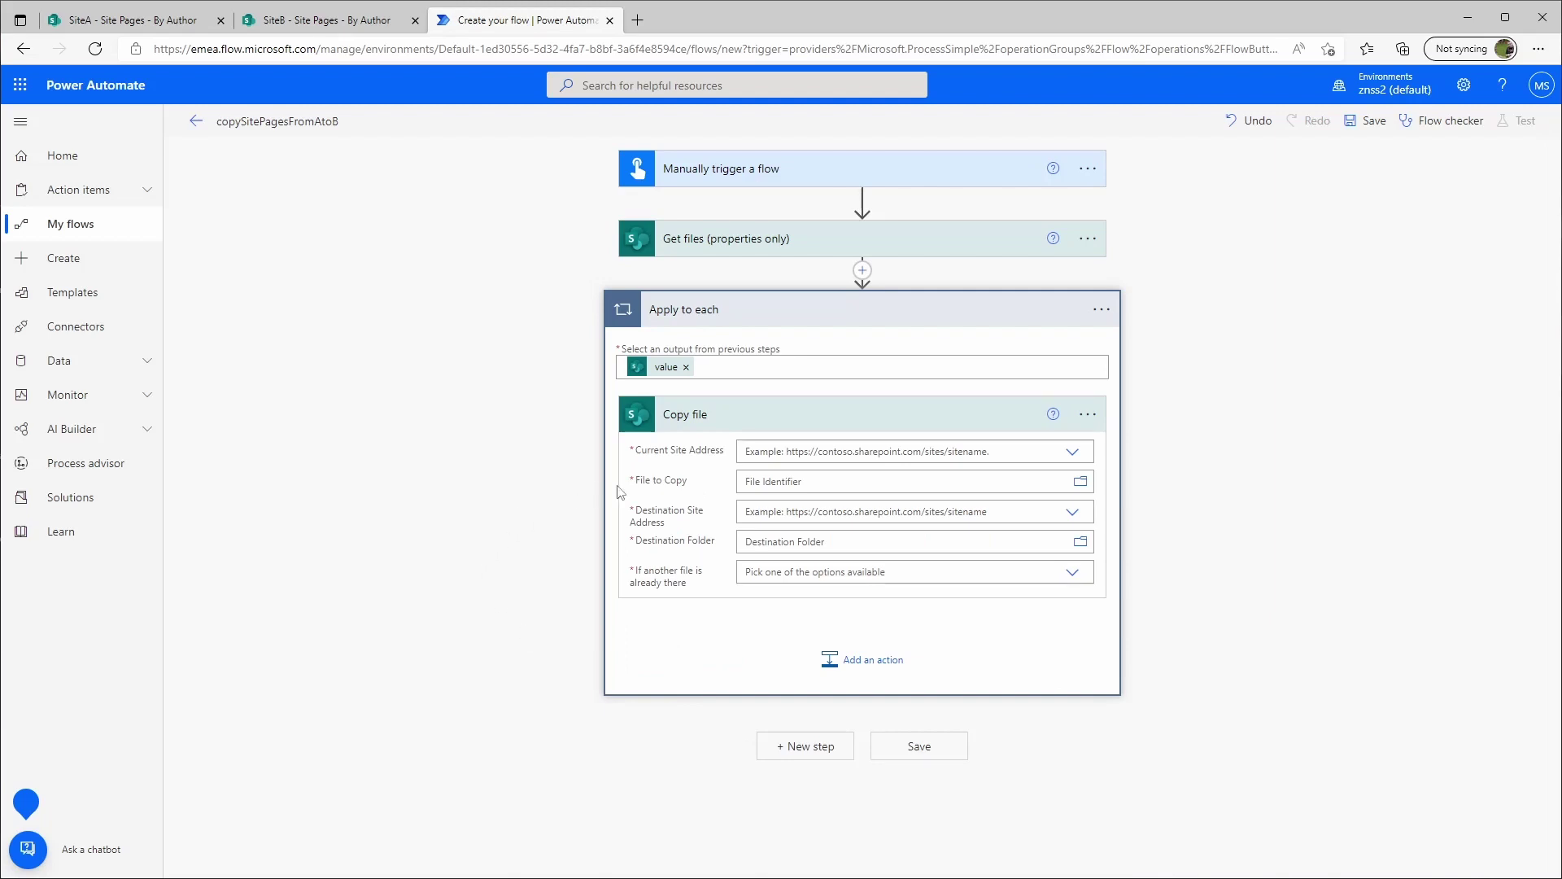
Set Copy file's current site to SiteA and File to Copy to the Identifier value
left_click(801, 452)
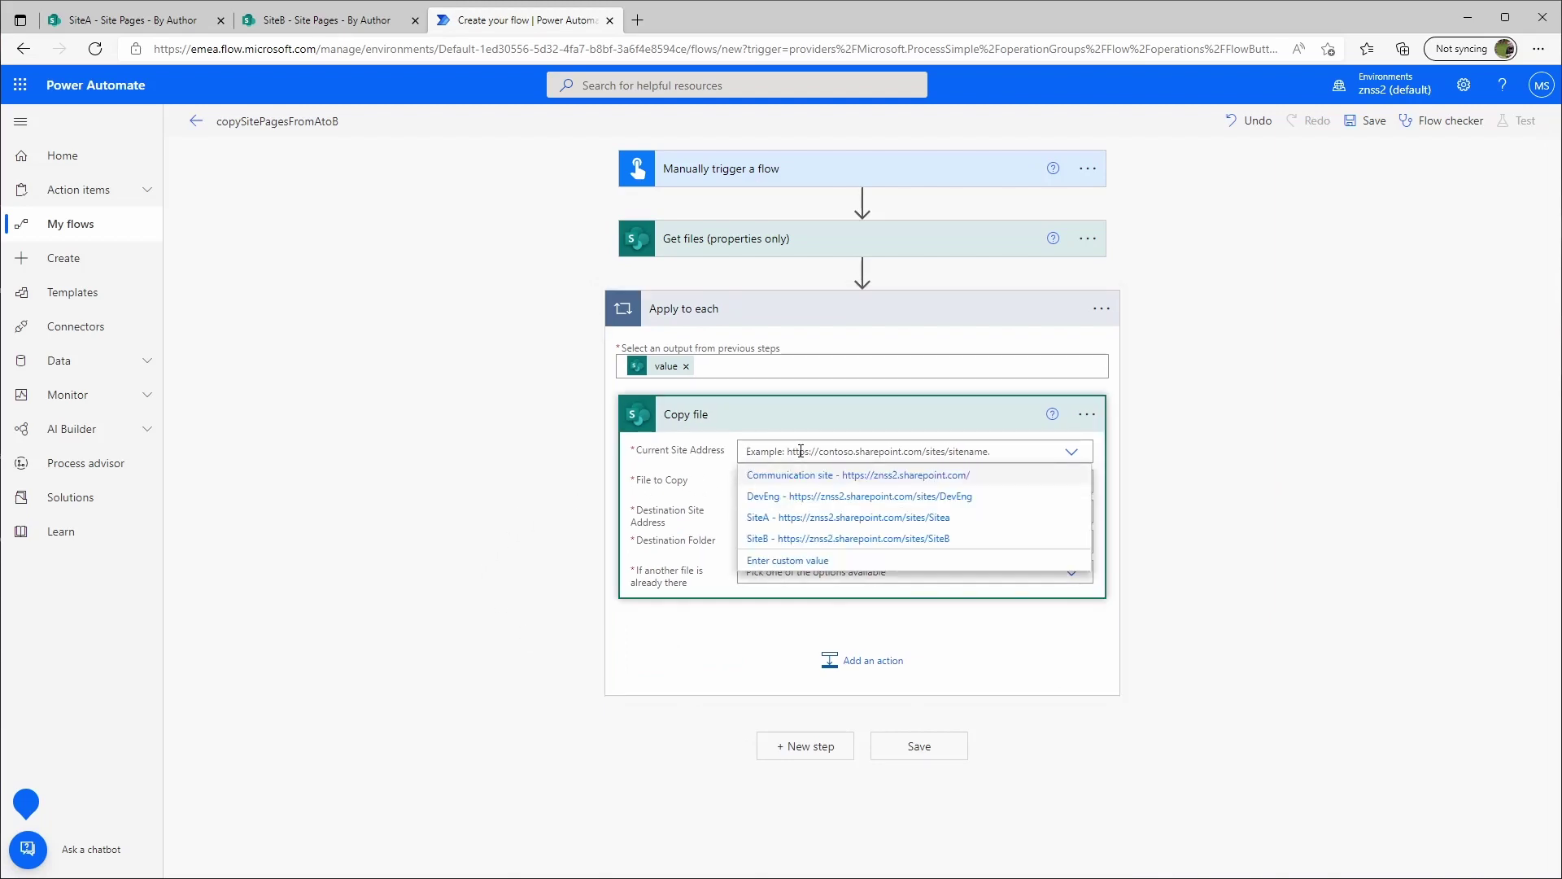
left_click(807, 527)
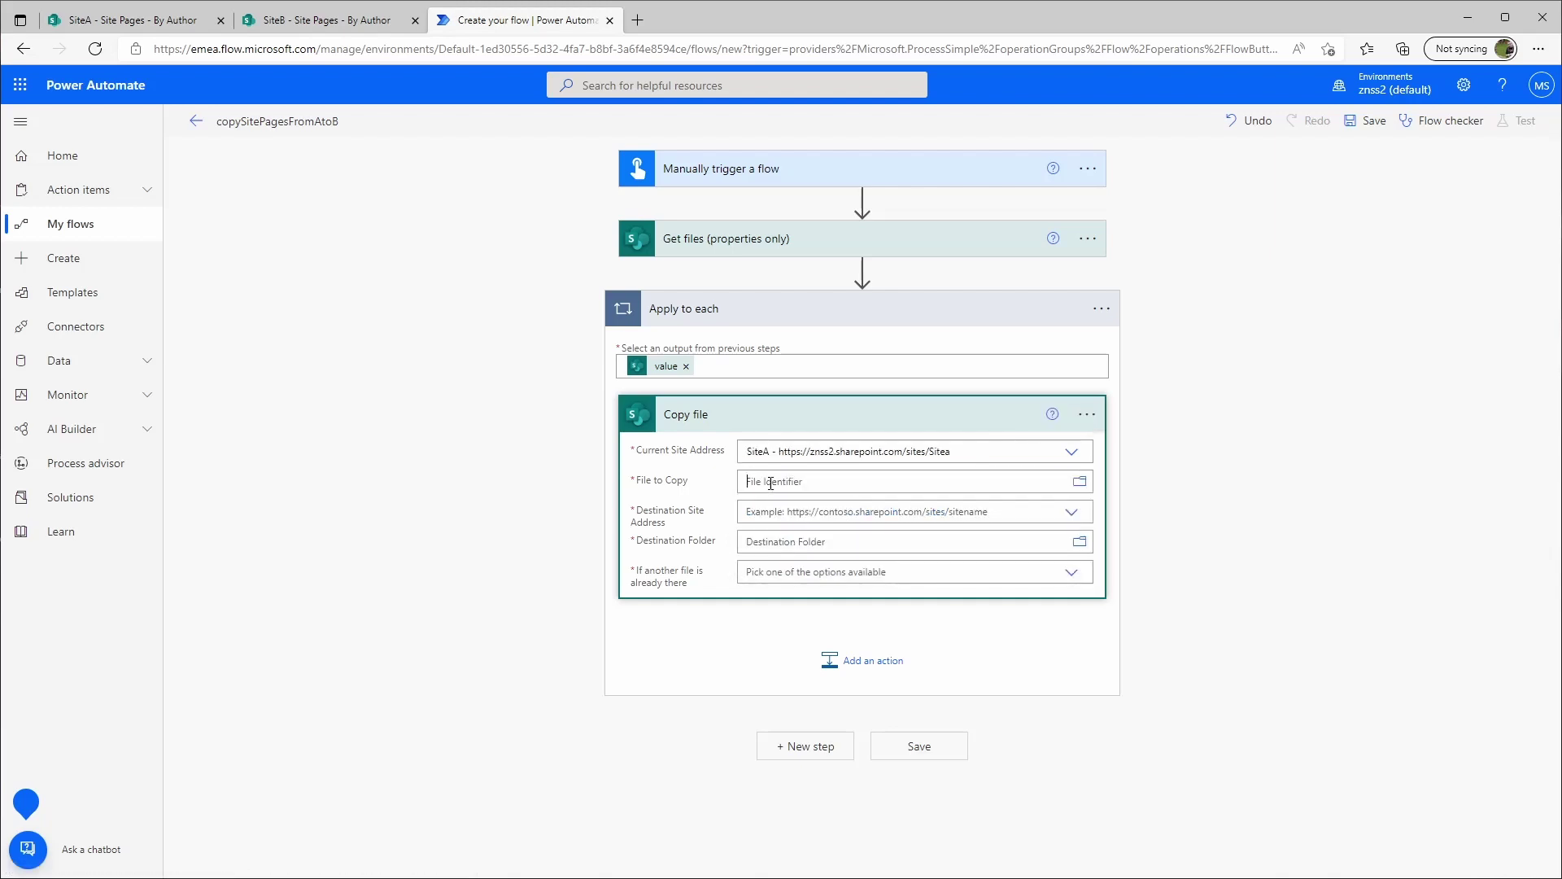
left_click(745, 486)
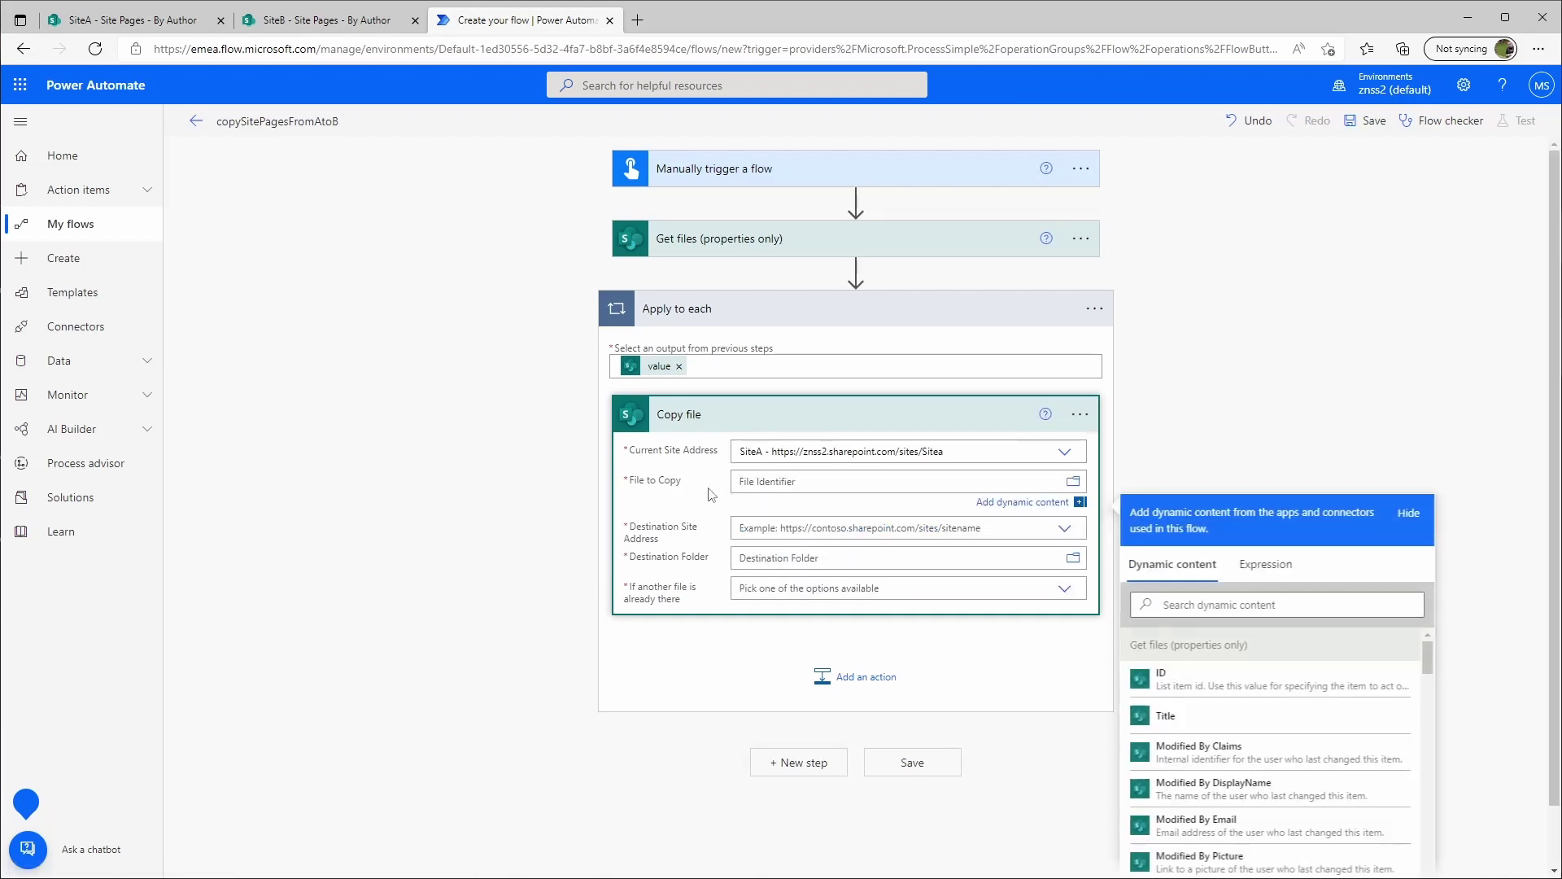
left_click(1229, 606)
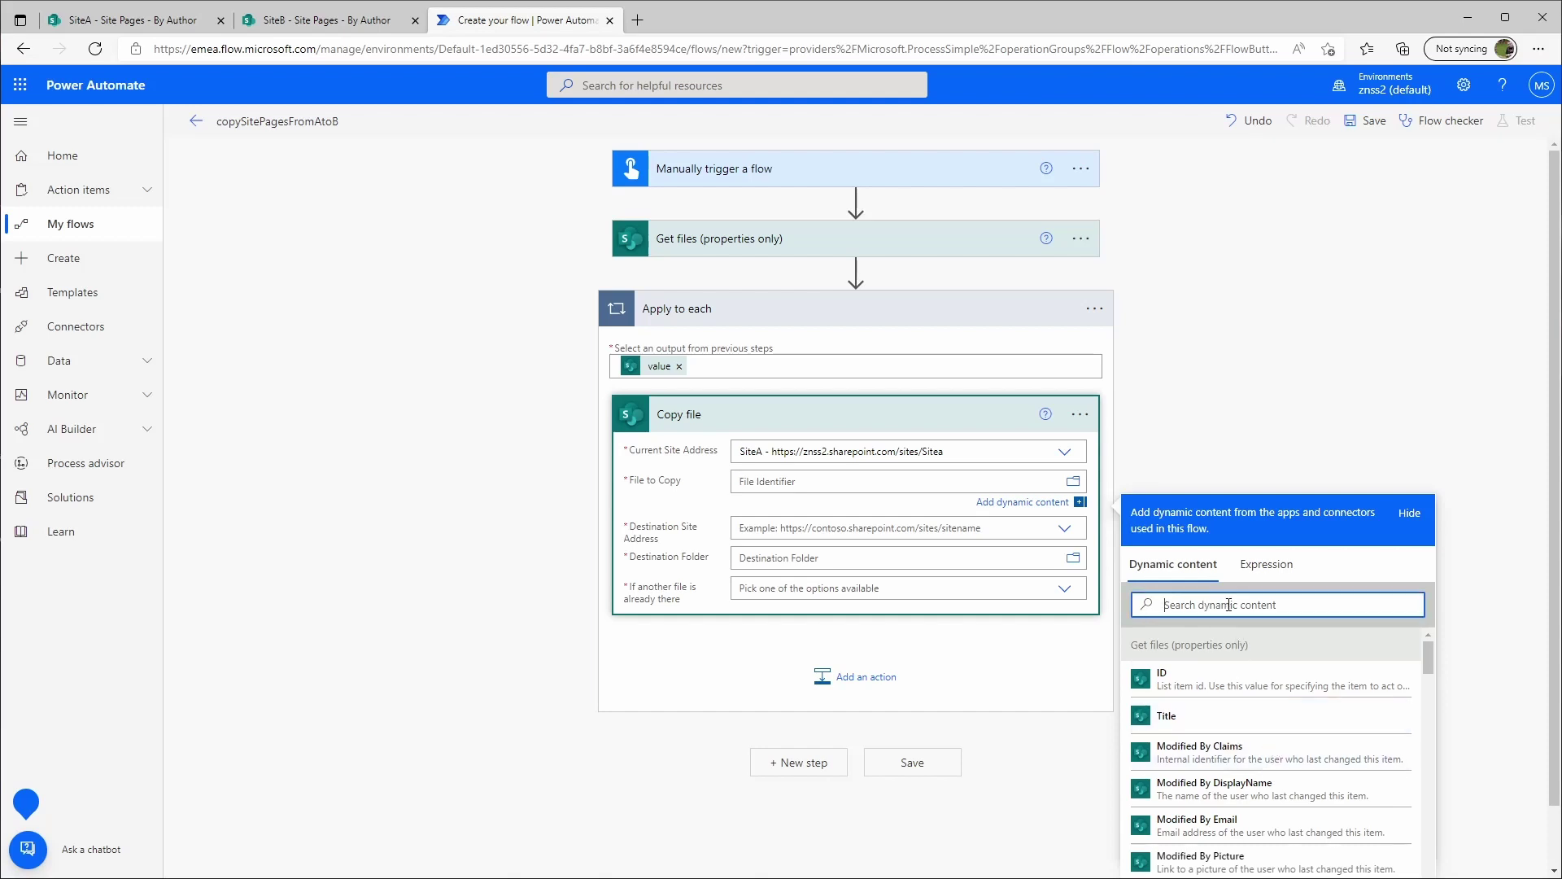
type("ide")
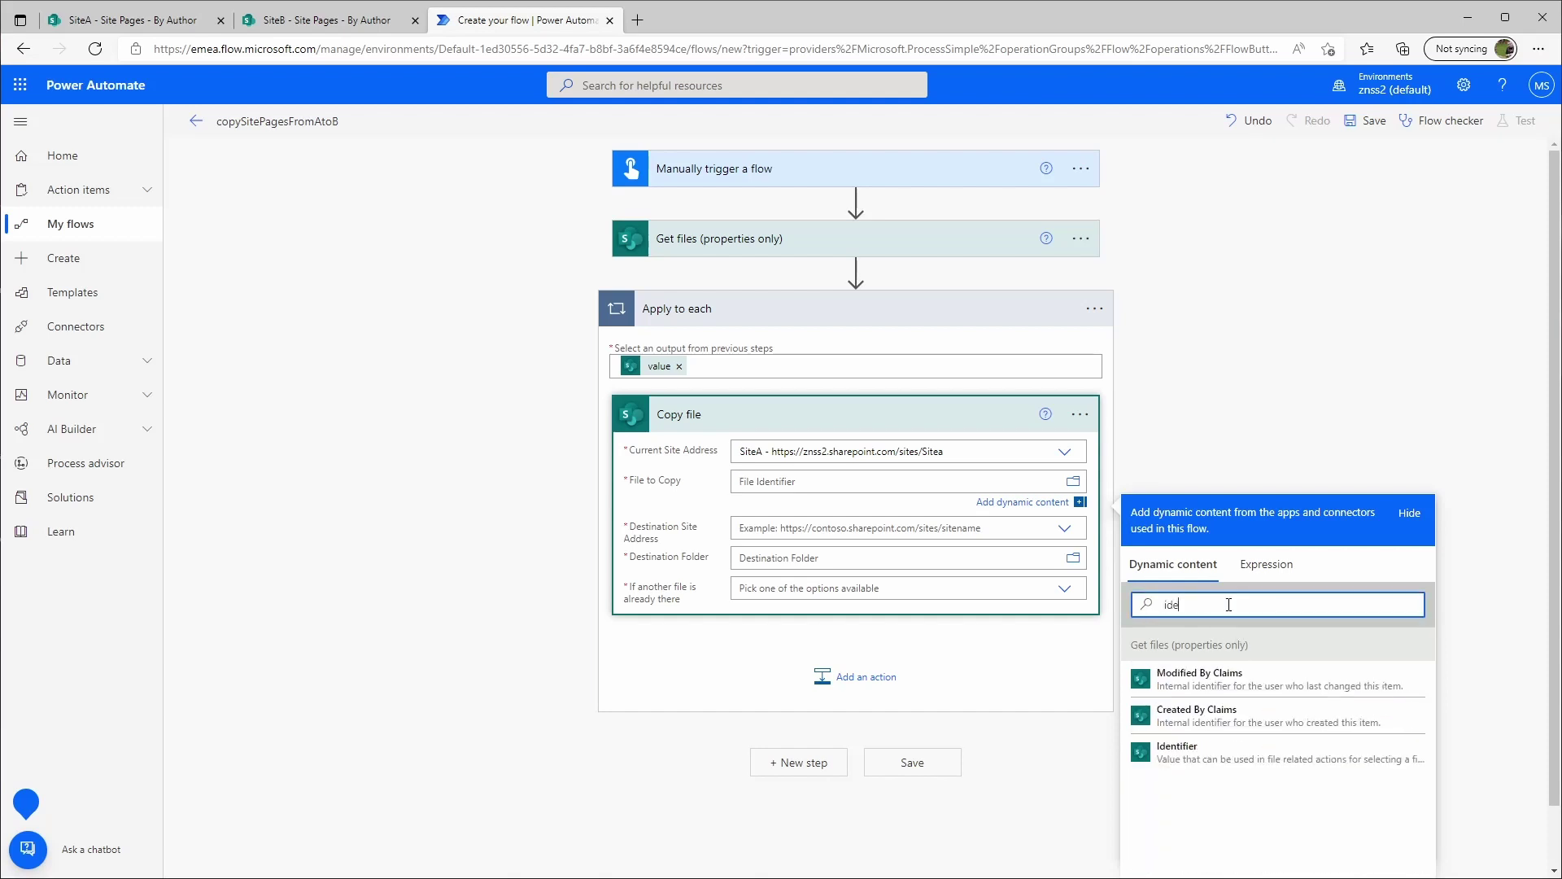
left_click(1257, 761)
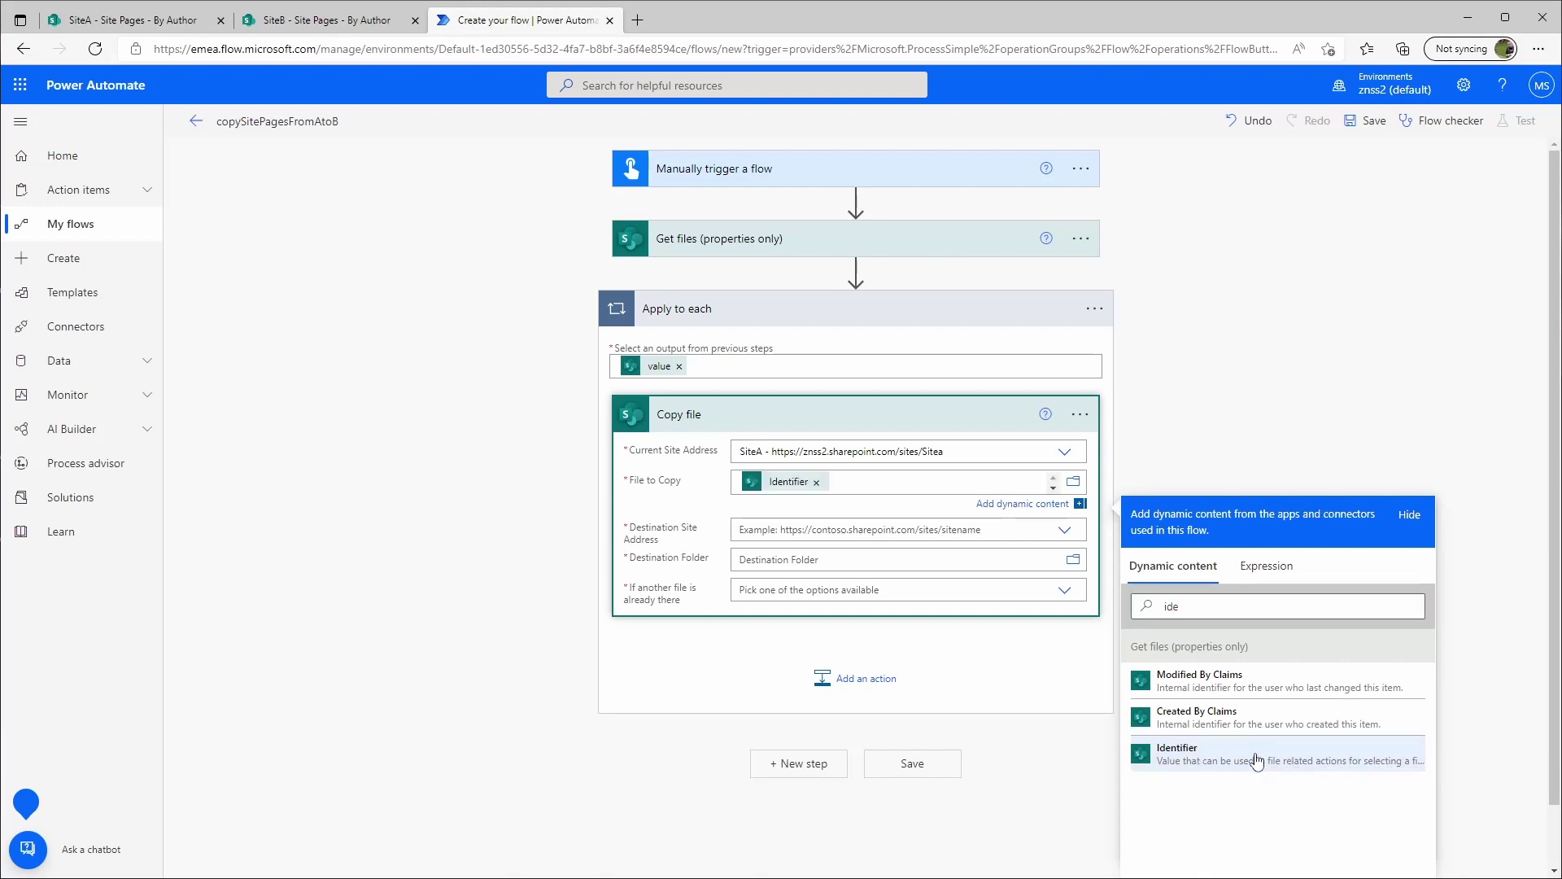
Set destination to SiteB's /SitePages folder, with 'Copy with a new name' for existing files
left_click(788, 530)
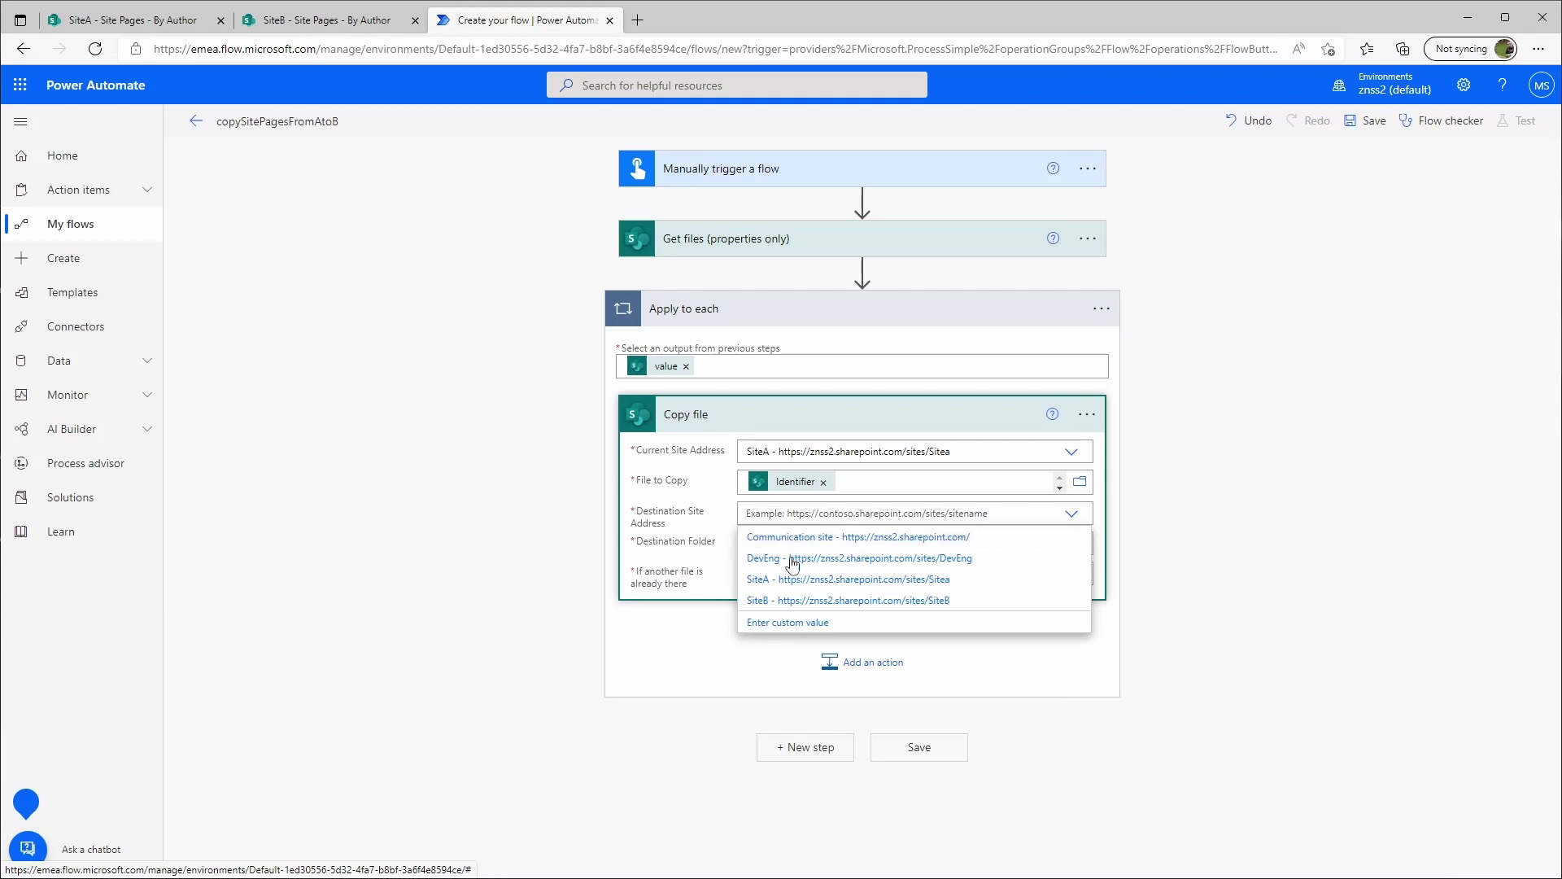
left_click(783, 600)
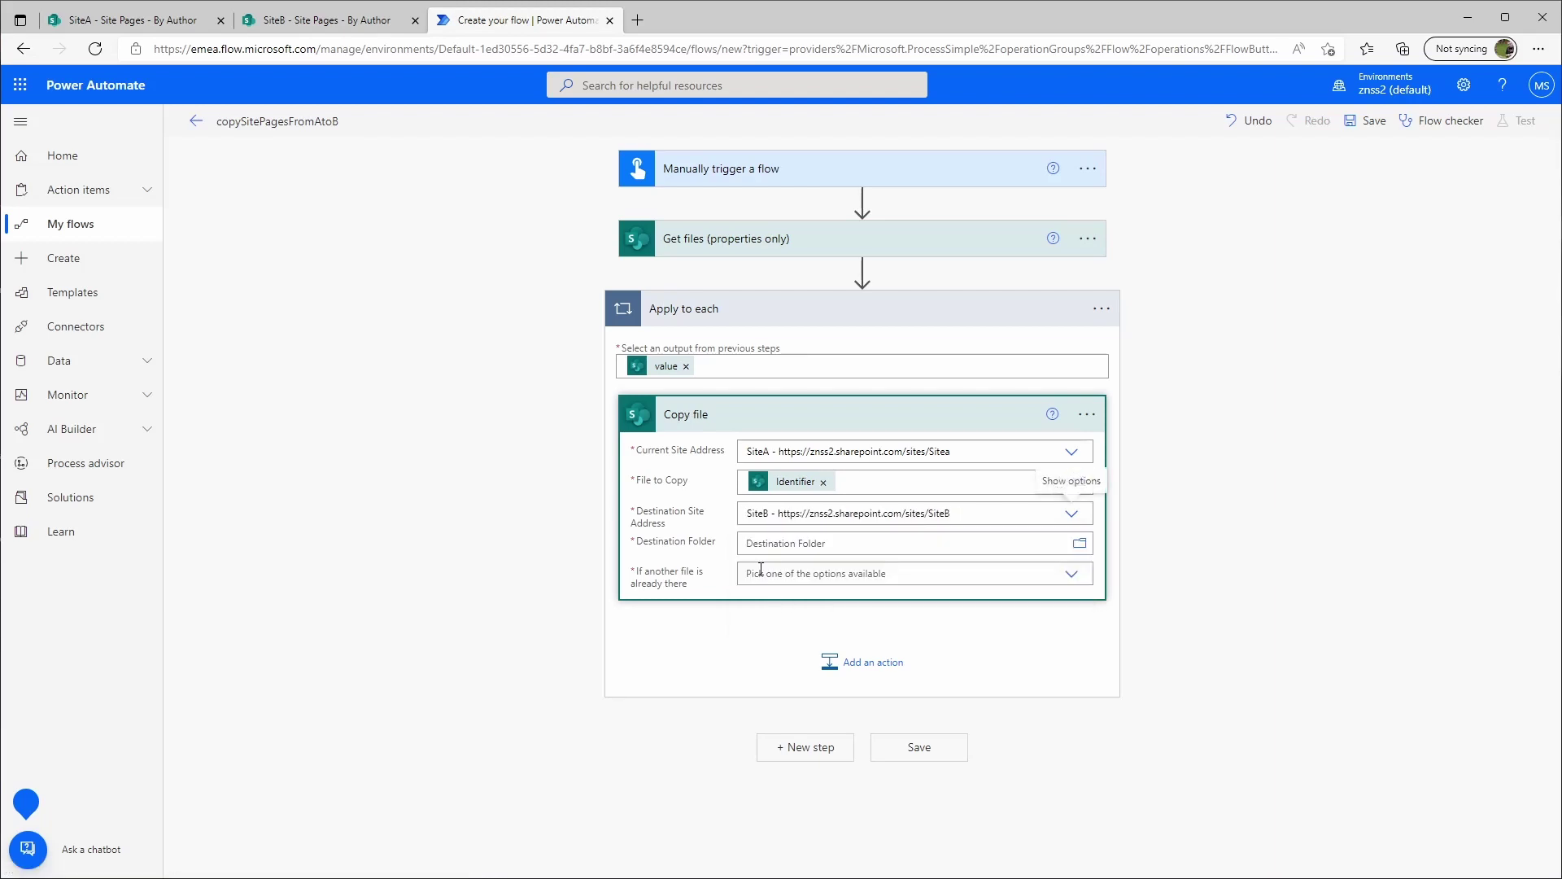
left_click(776, 540)
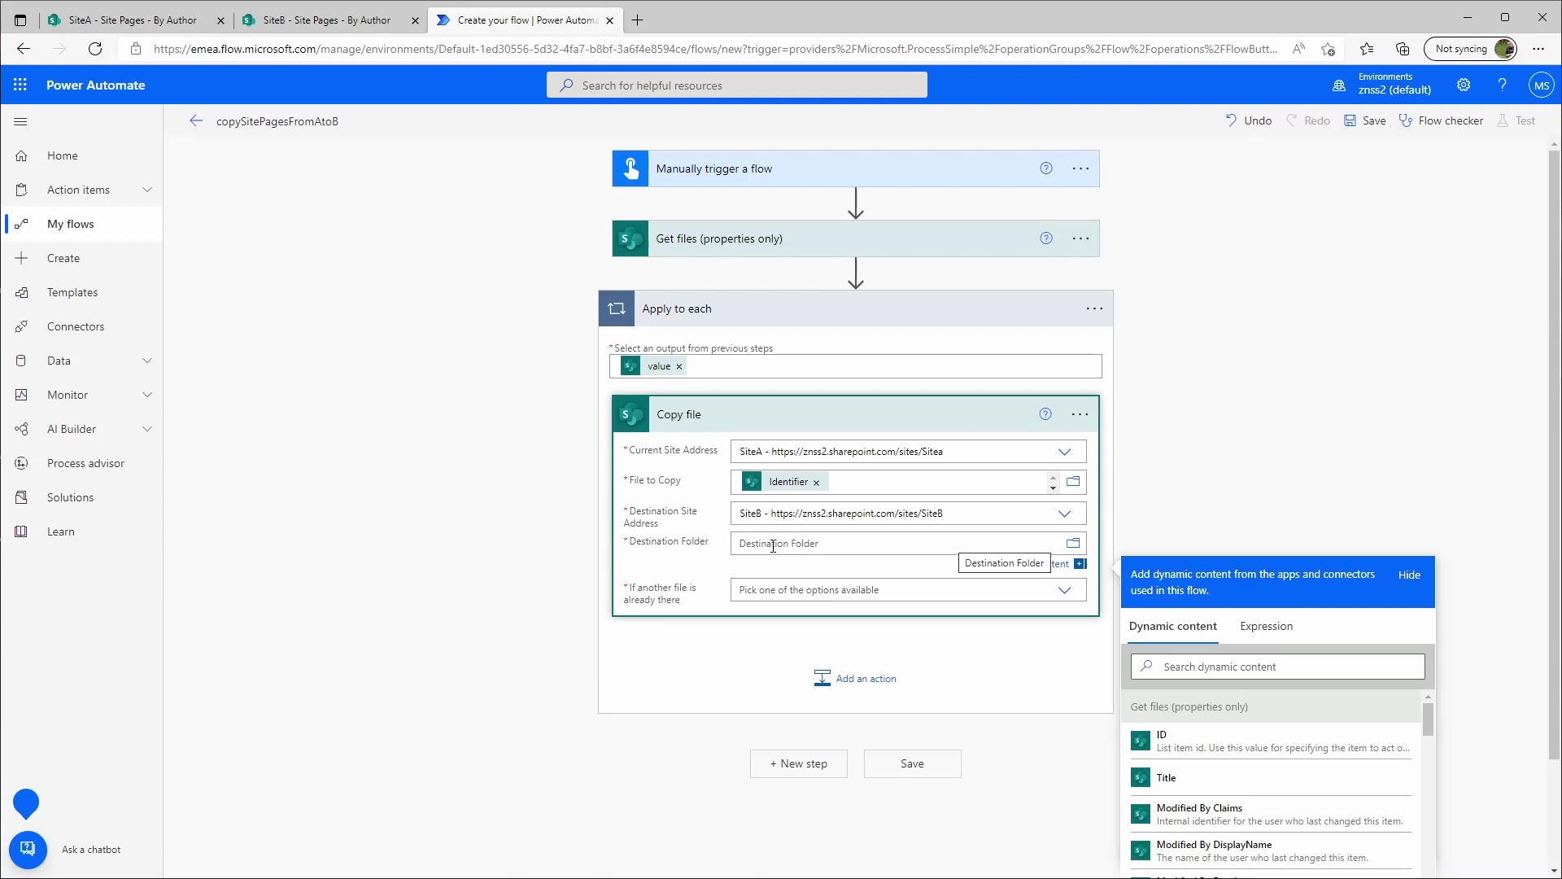
scroll(735, 543, "down", 1)
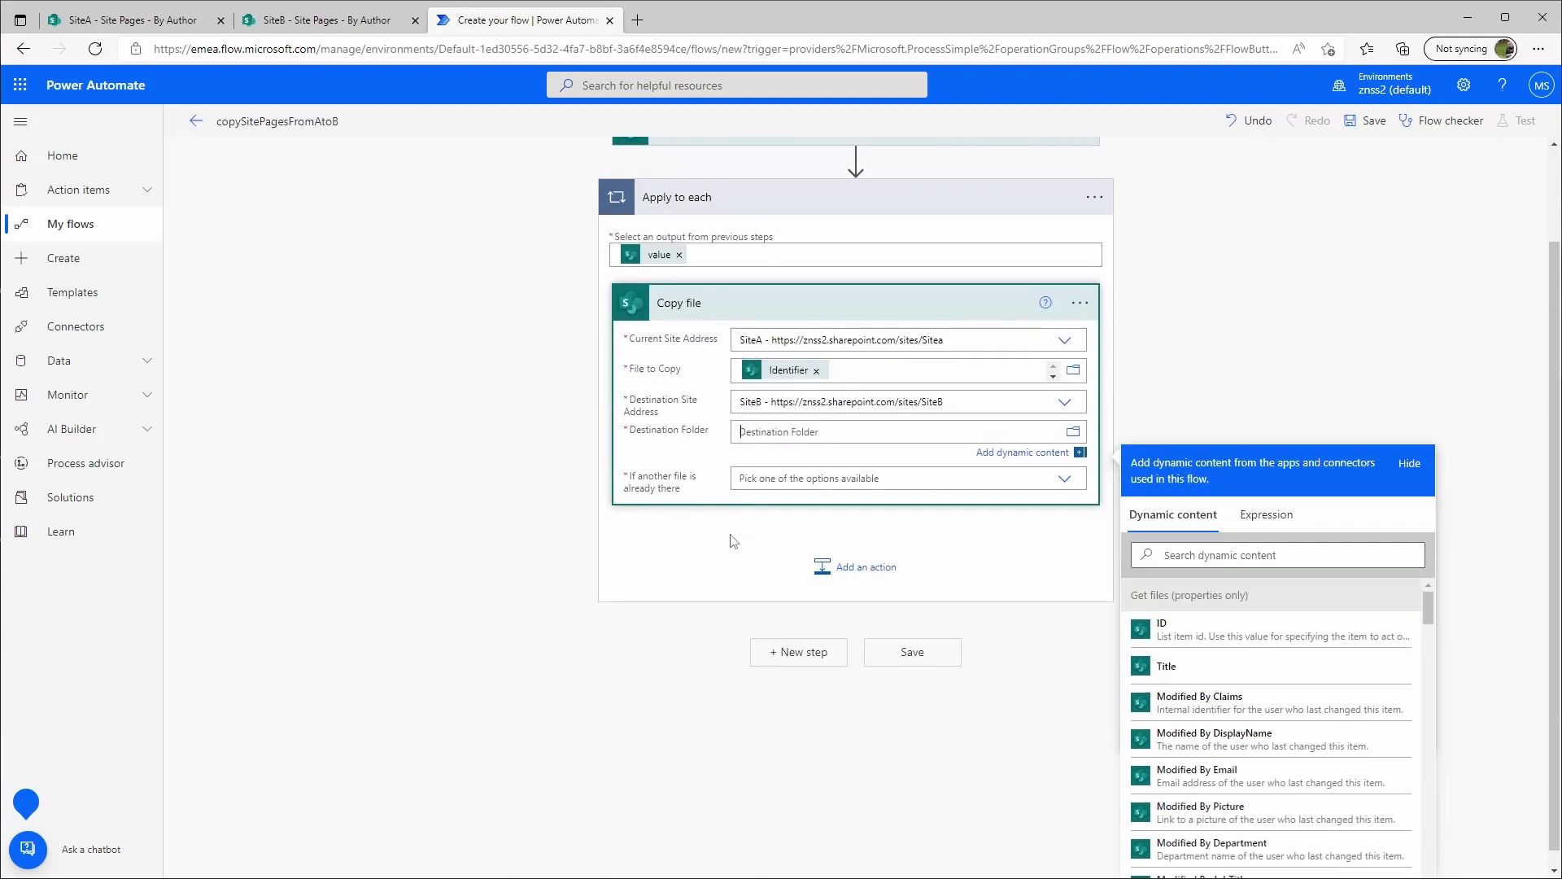
left_click(1075, 434)
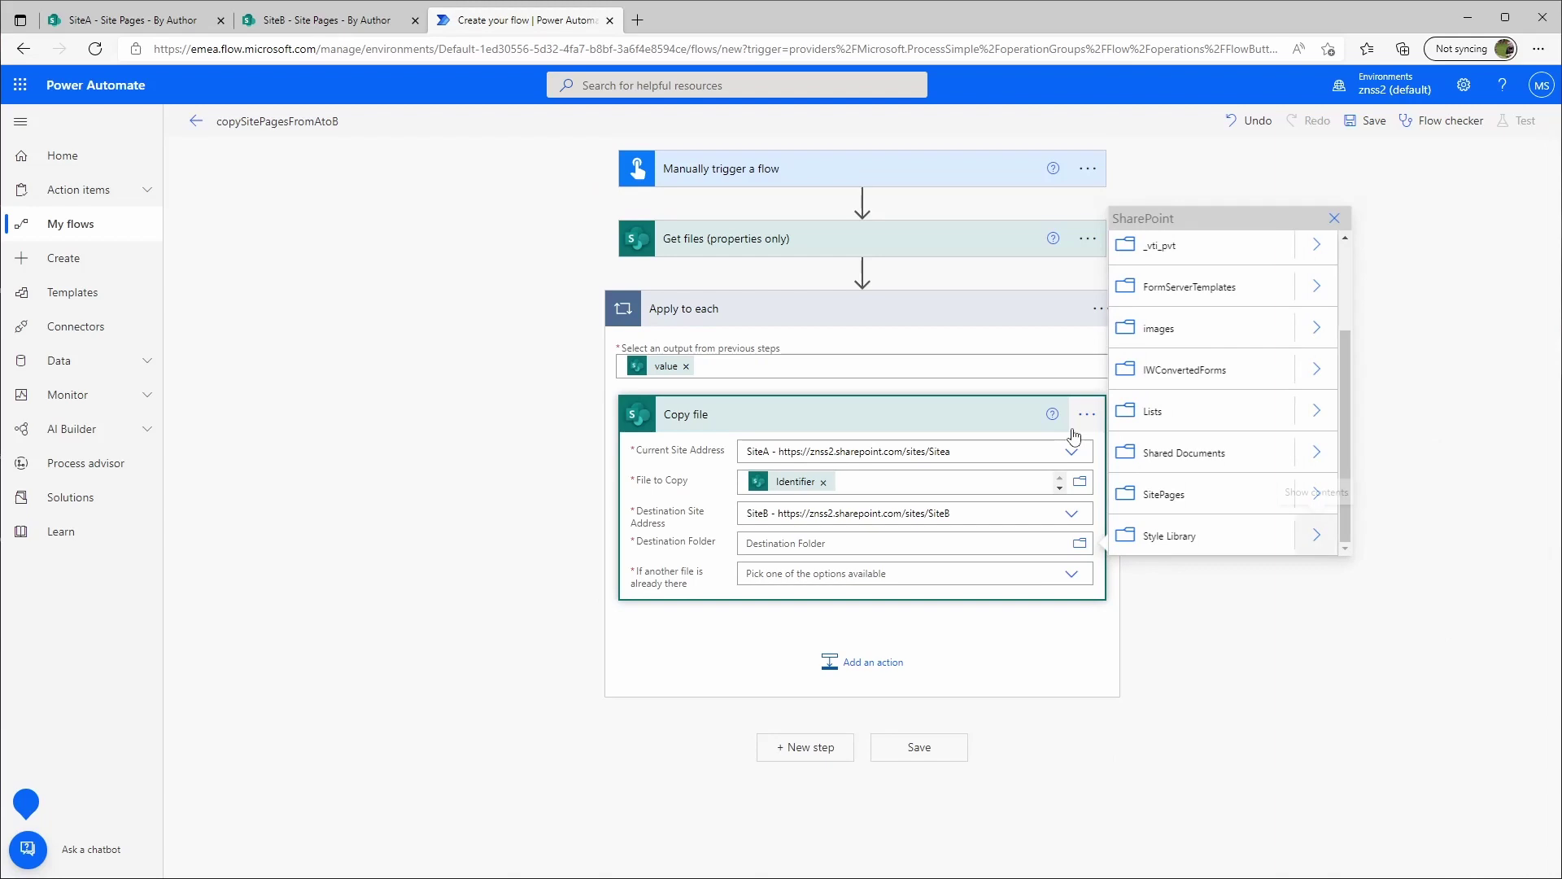
left_click(1163, 495)
left_click(710, 541)
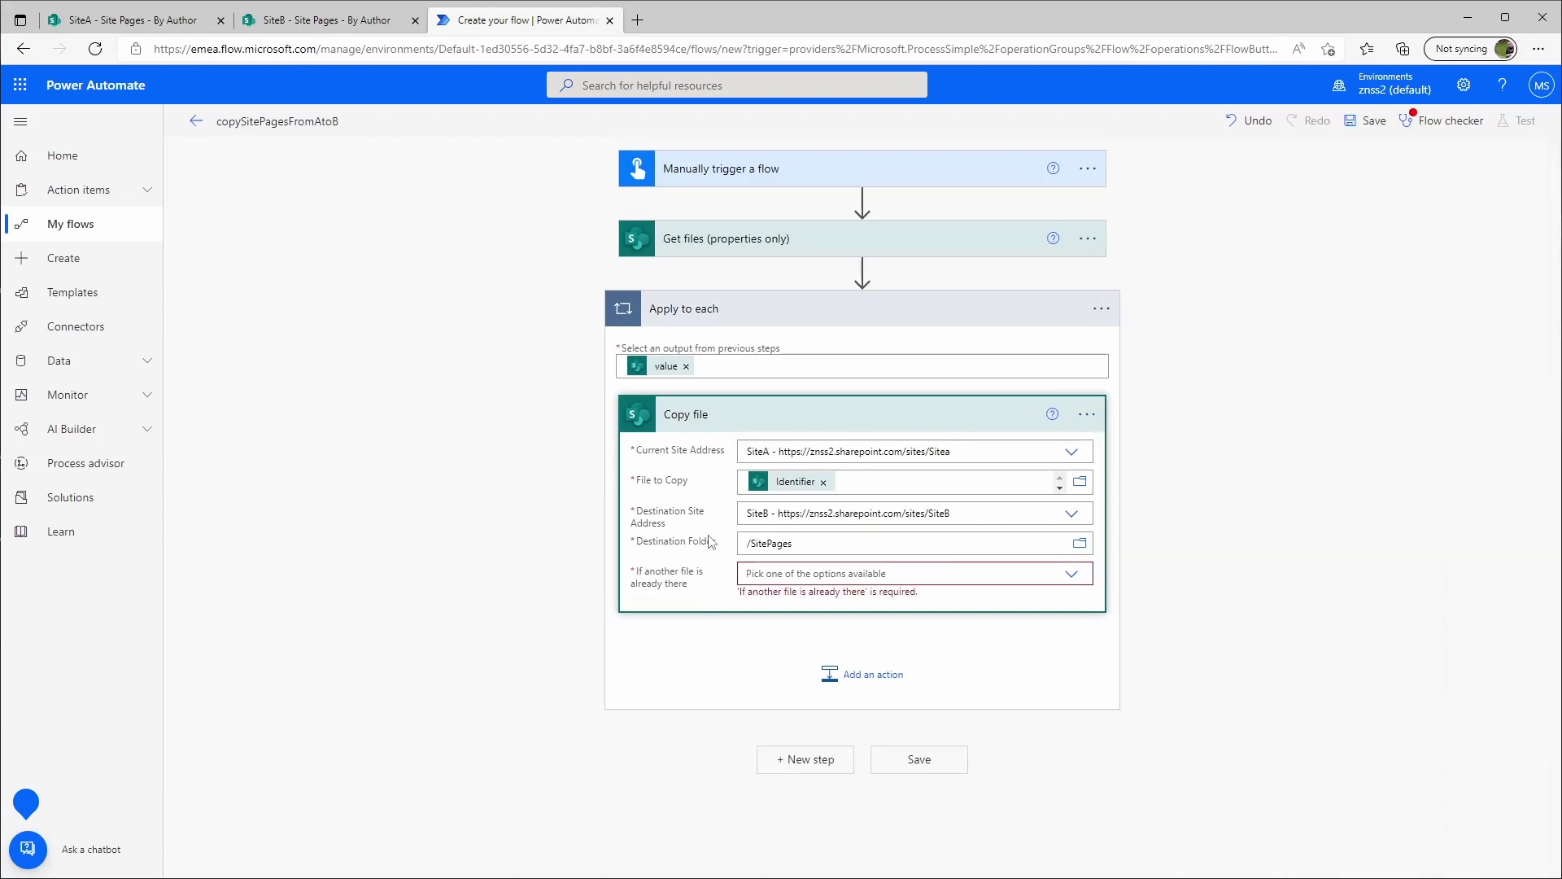
left_click(776, 574)
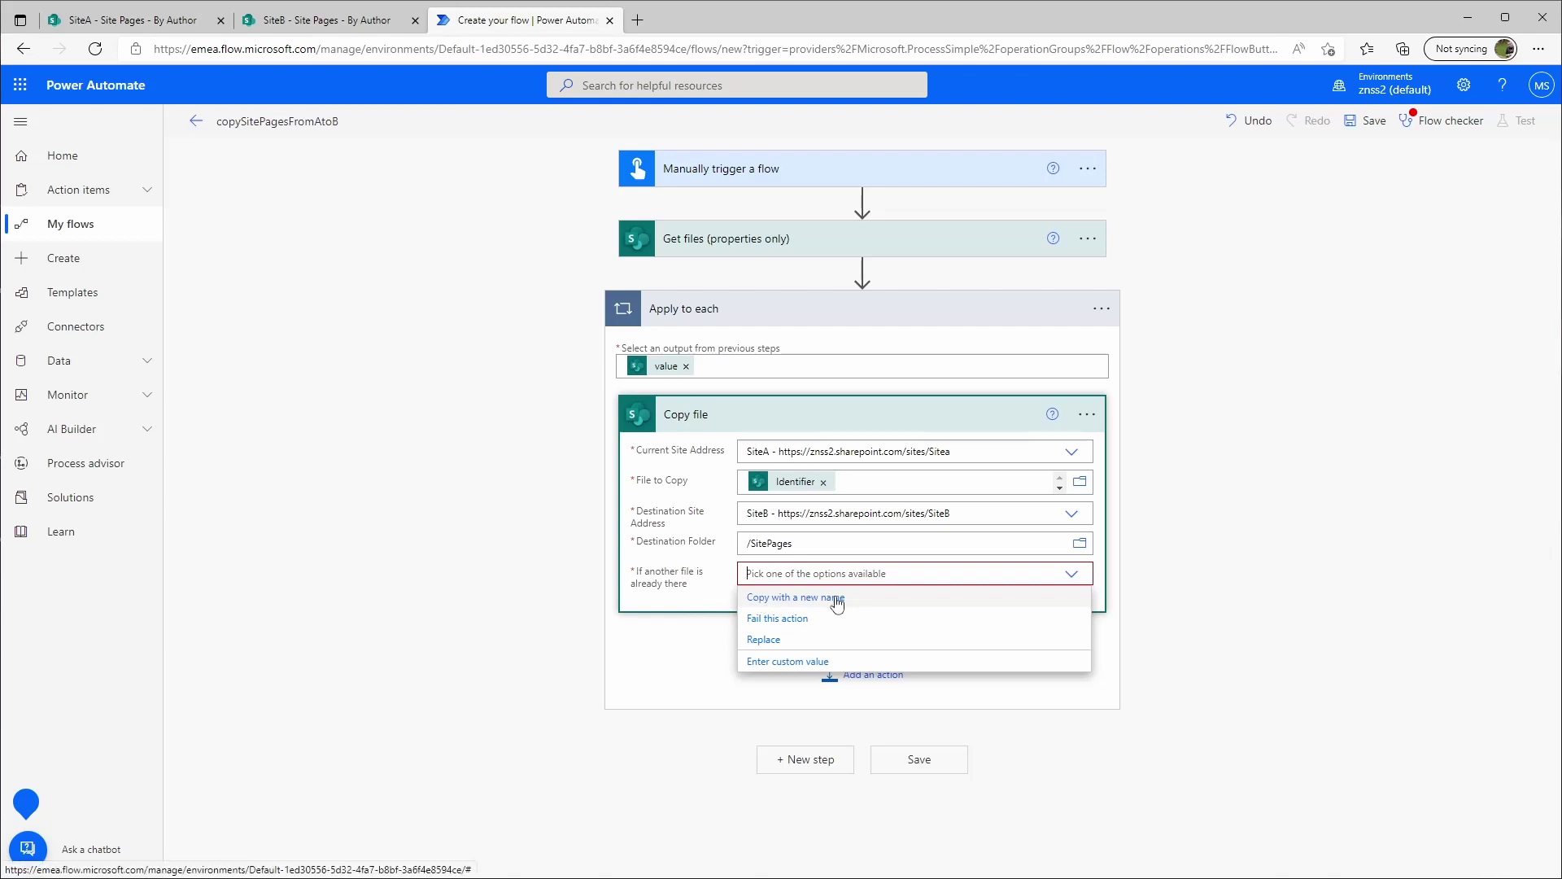
left_click(835, 600)
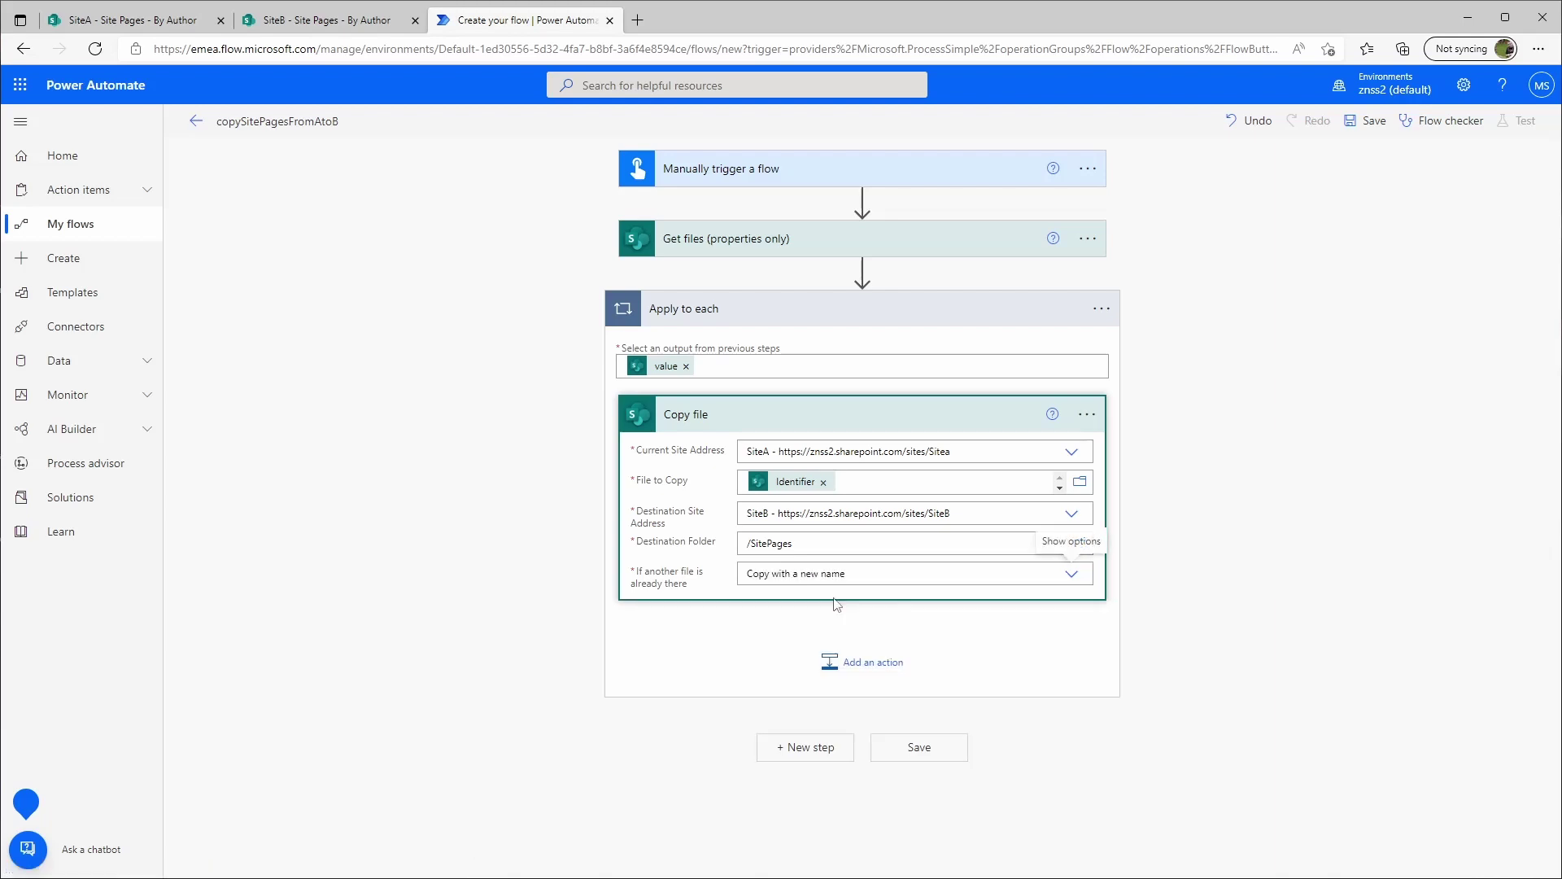
Save the flow, run a manual test, and review the run details of its steps
left_click(1372, 122)
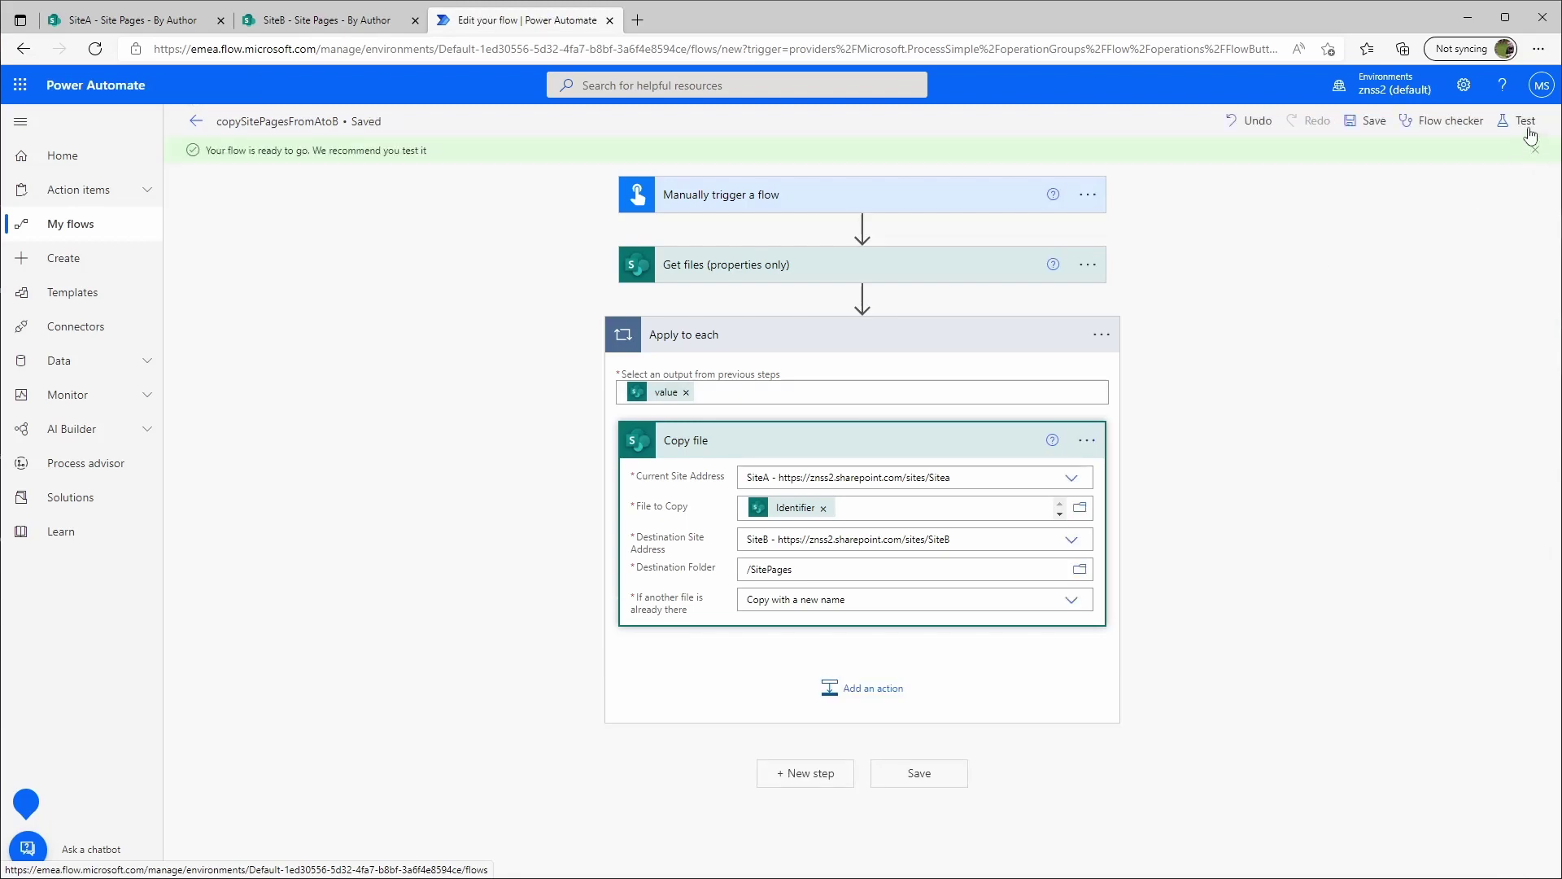
left_click(1519, 123)
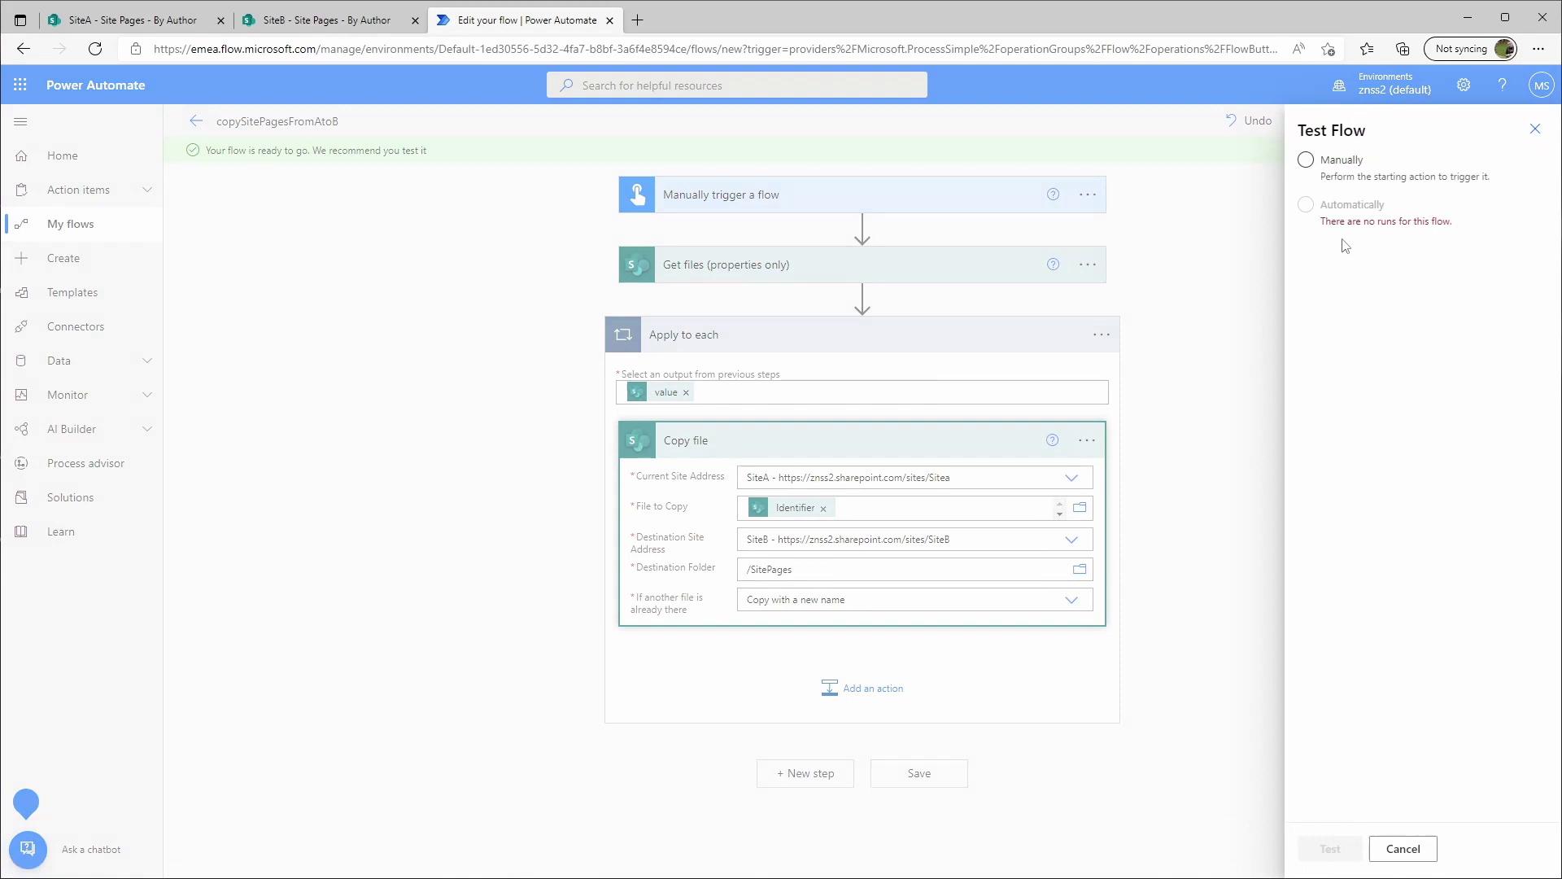
left_click(1341, 165)
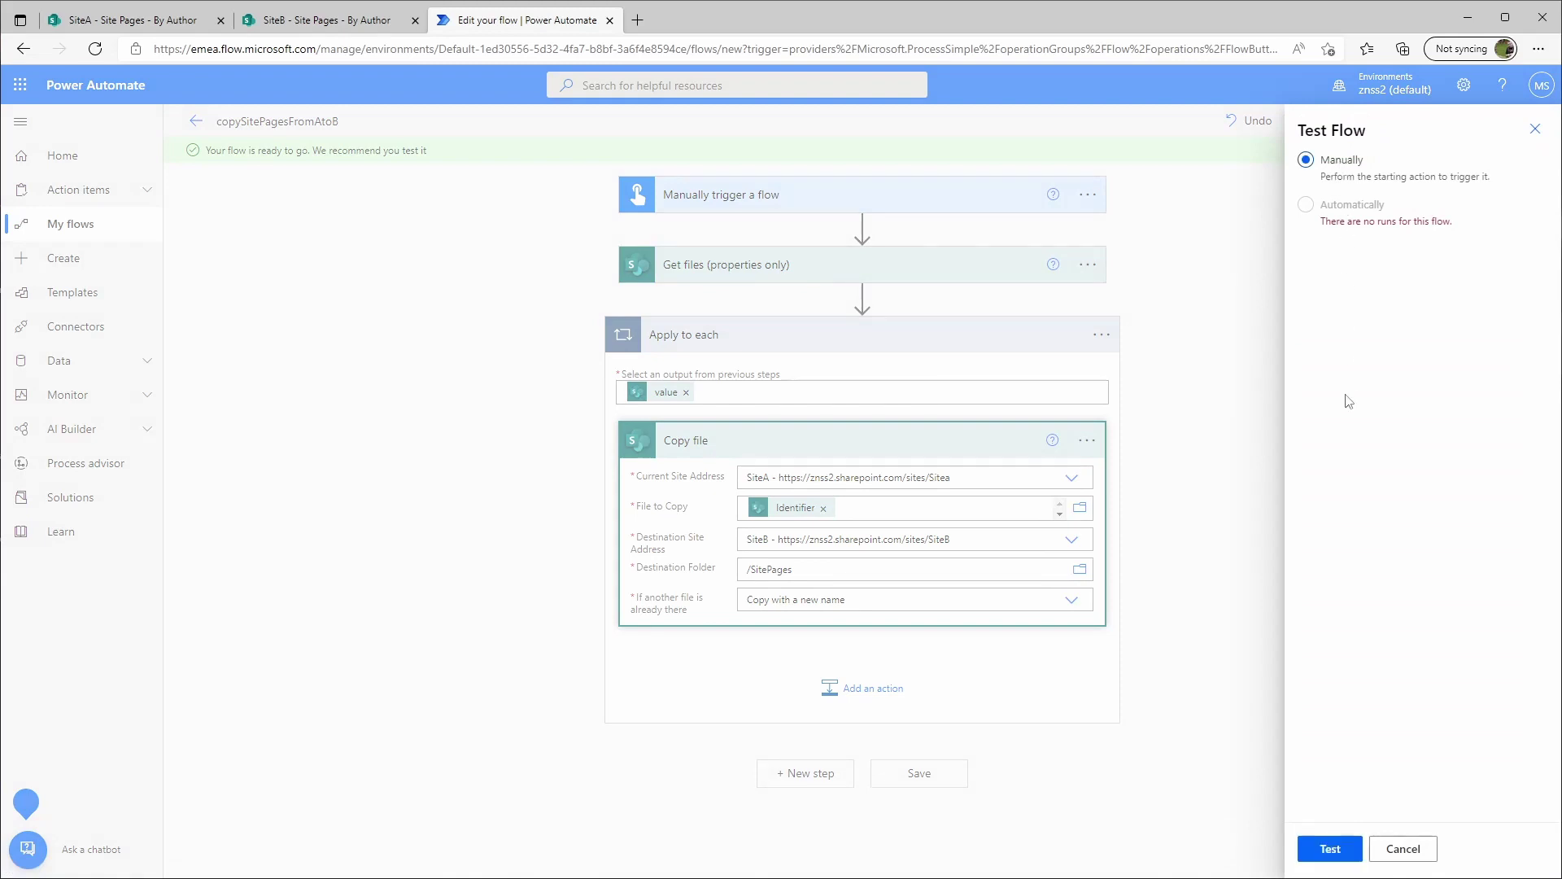
left_click(1337, 852)
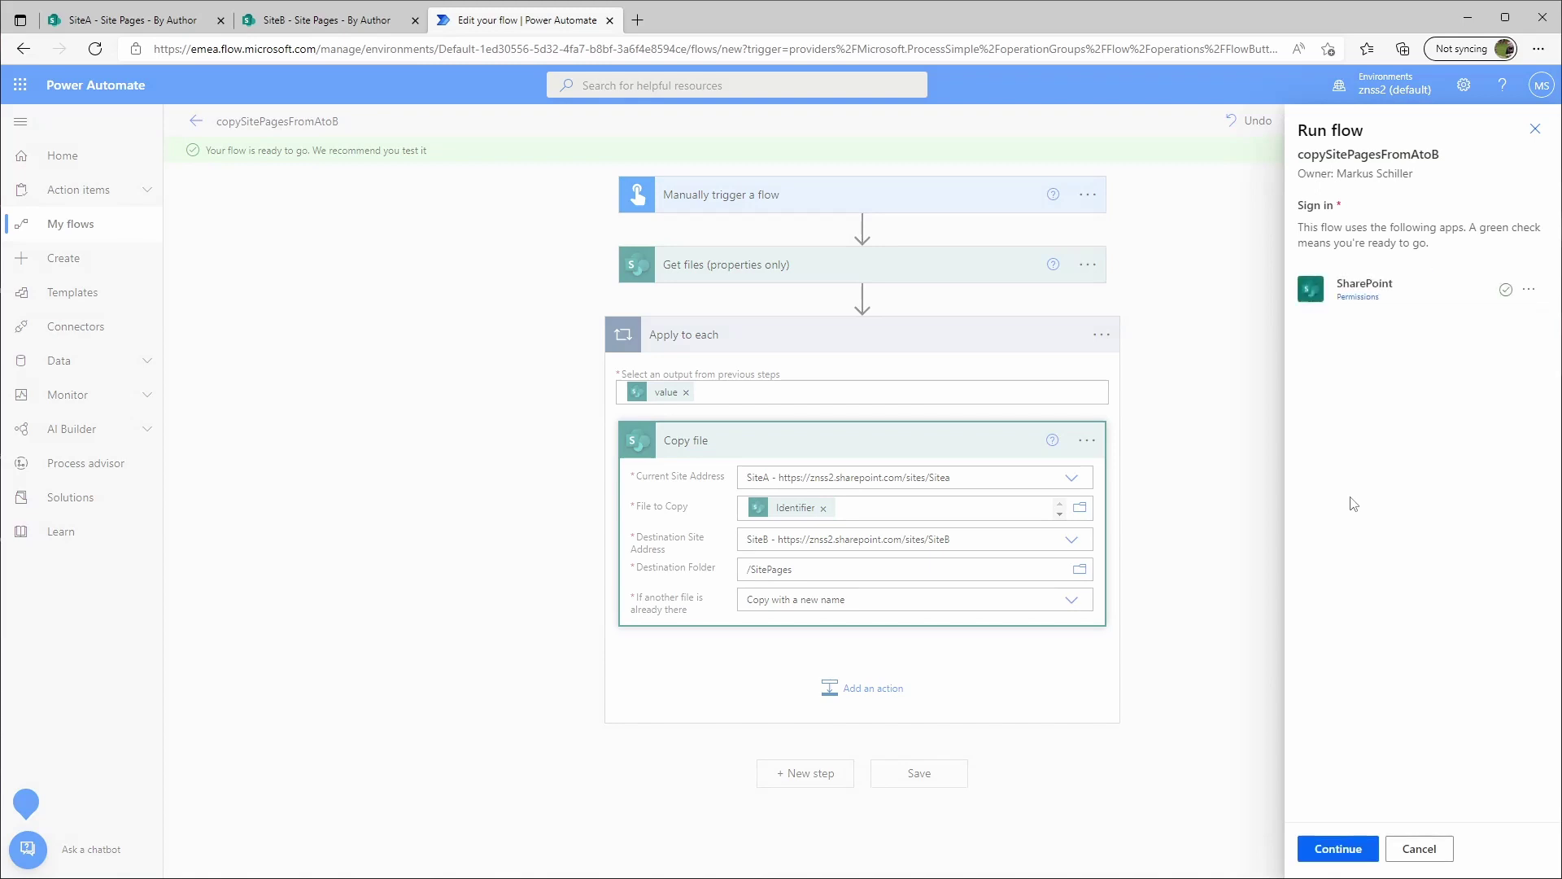
left_click(1331, 850)
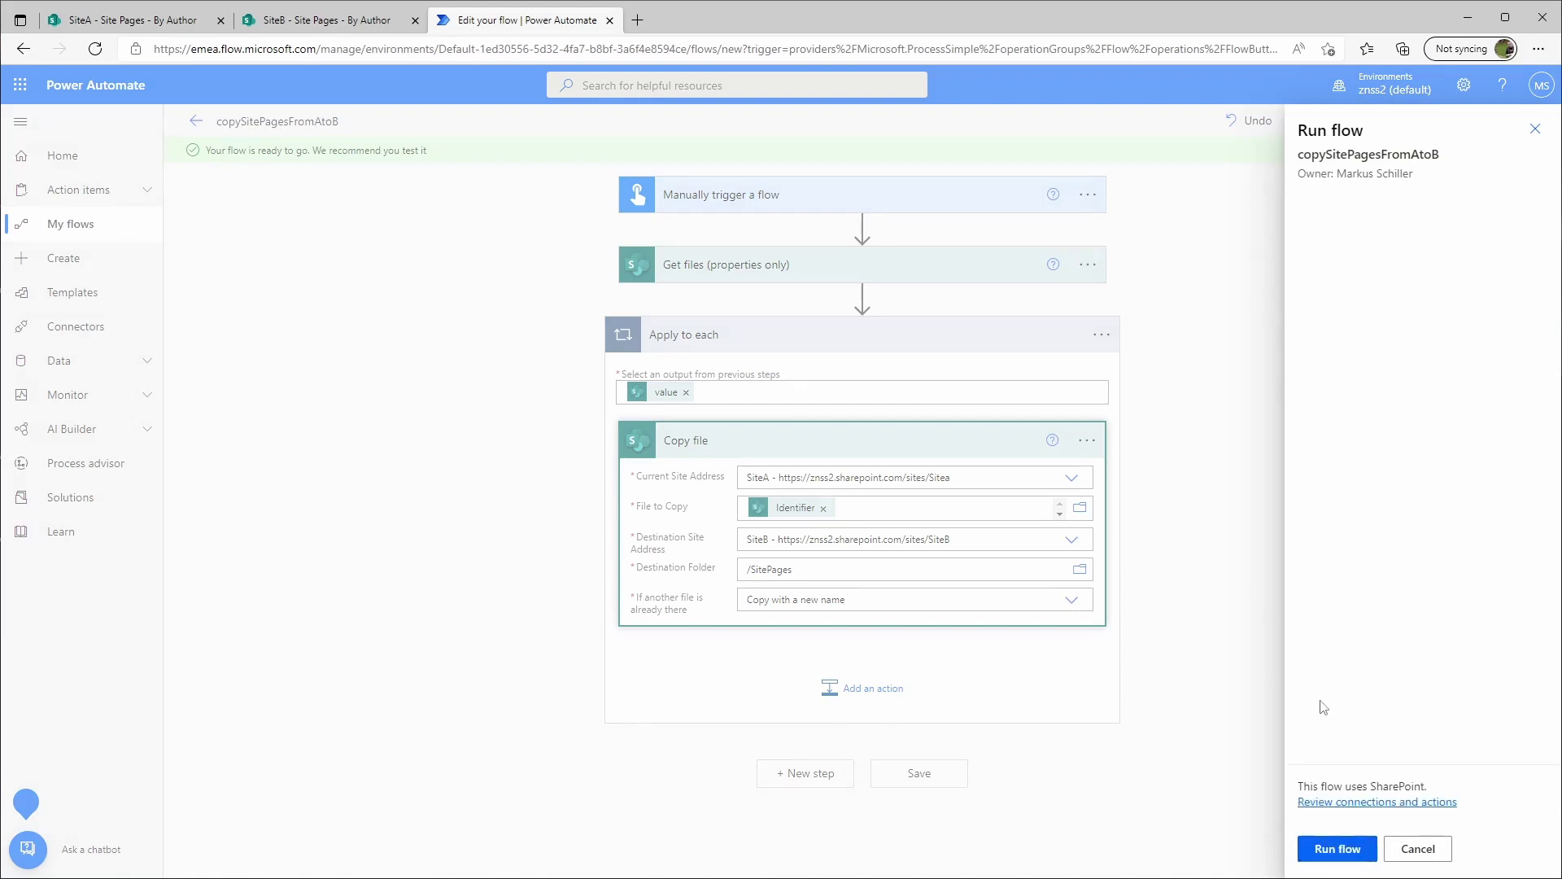
left_click(1326, 853)
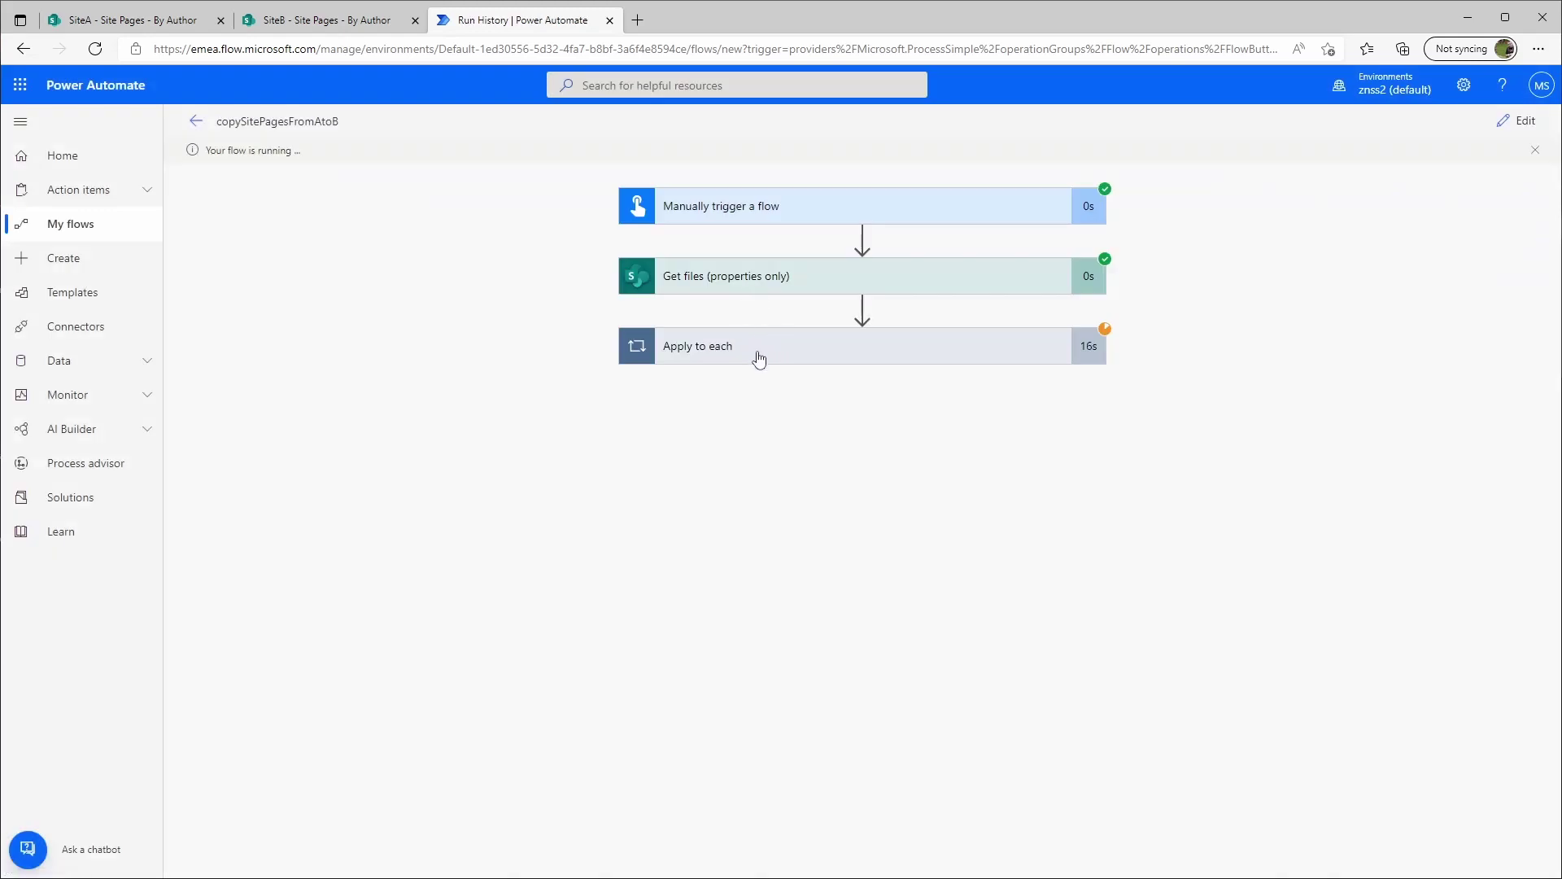
left_click(743, 277)
Reload SiteB's Site Pages with F5 and check the copied My-list-of-games page
left_click(308, 24)
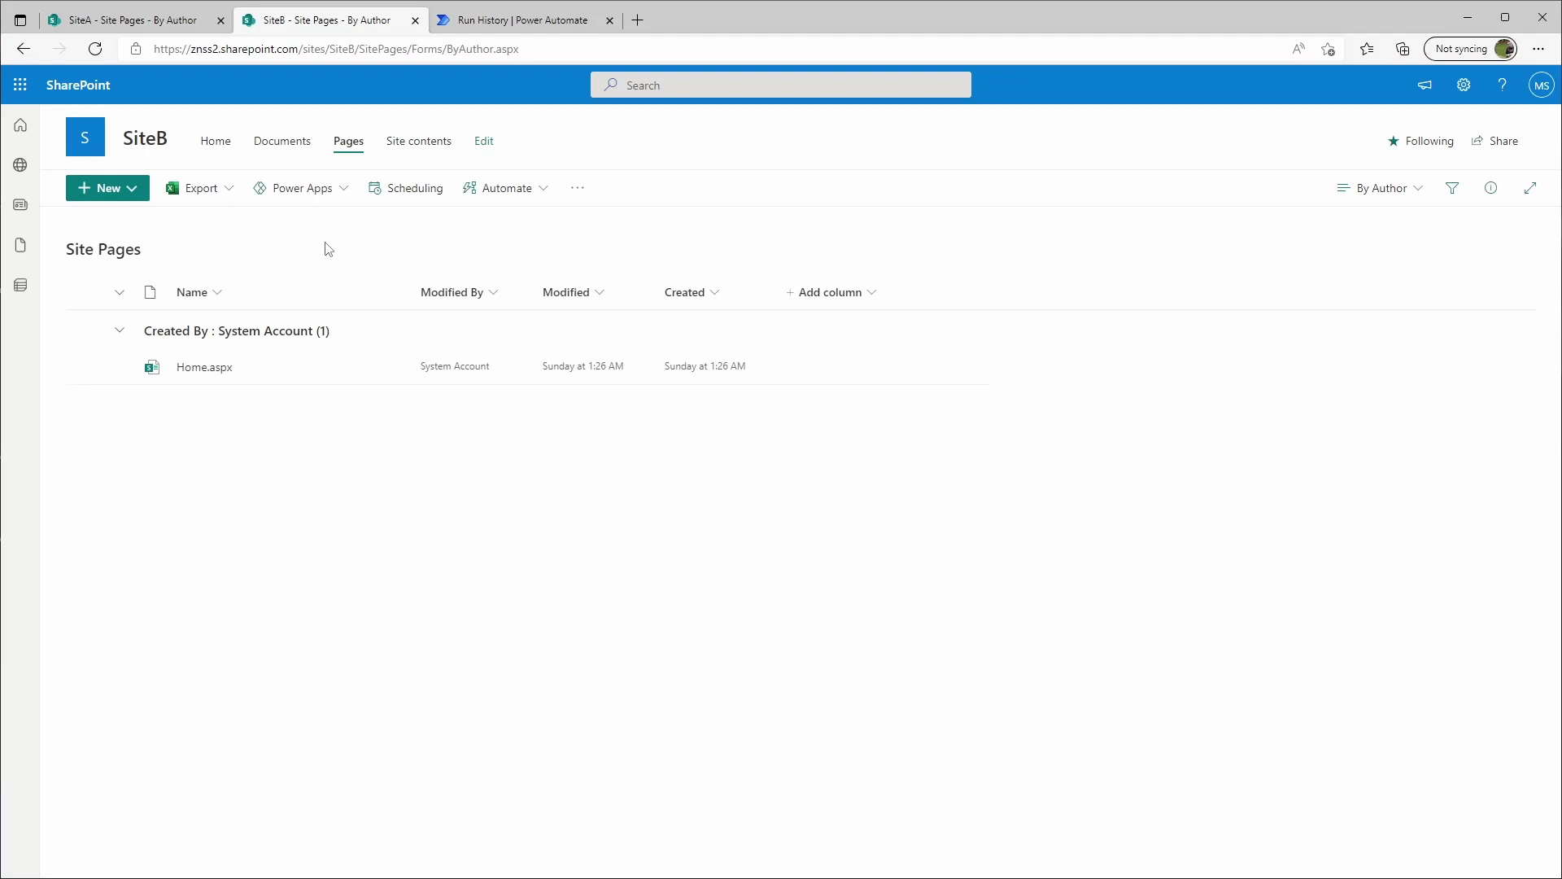
key("F5")
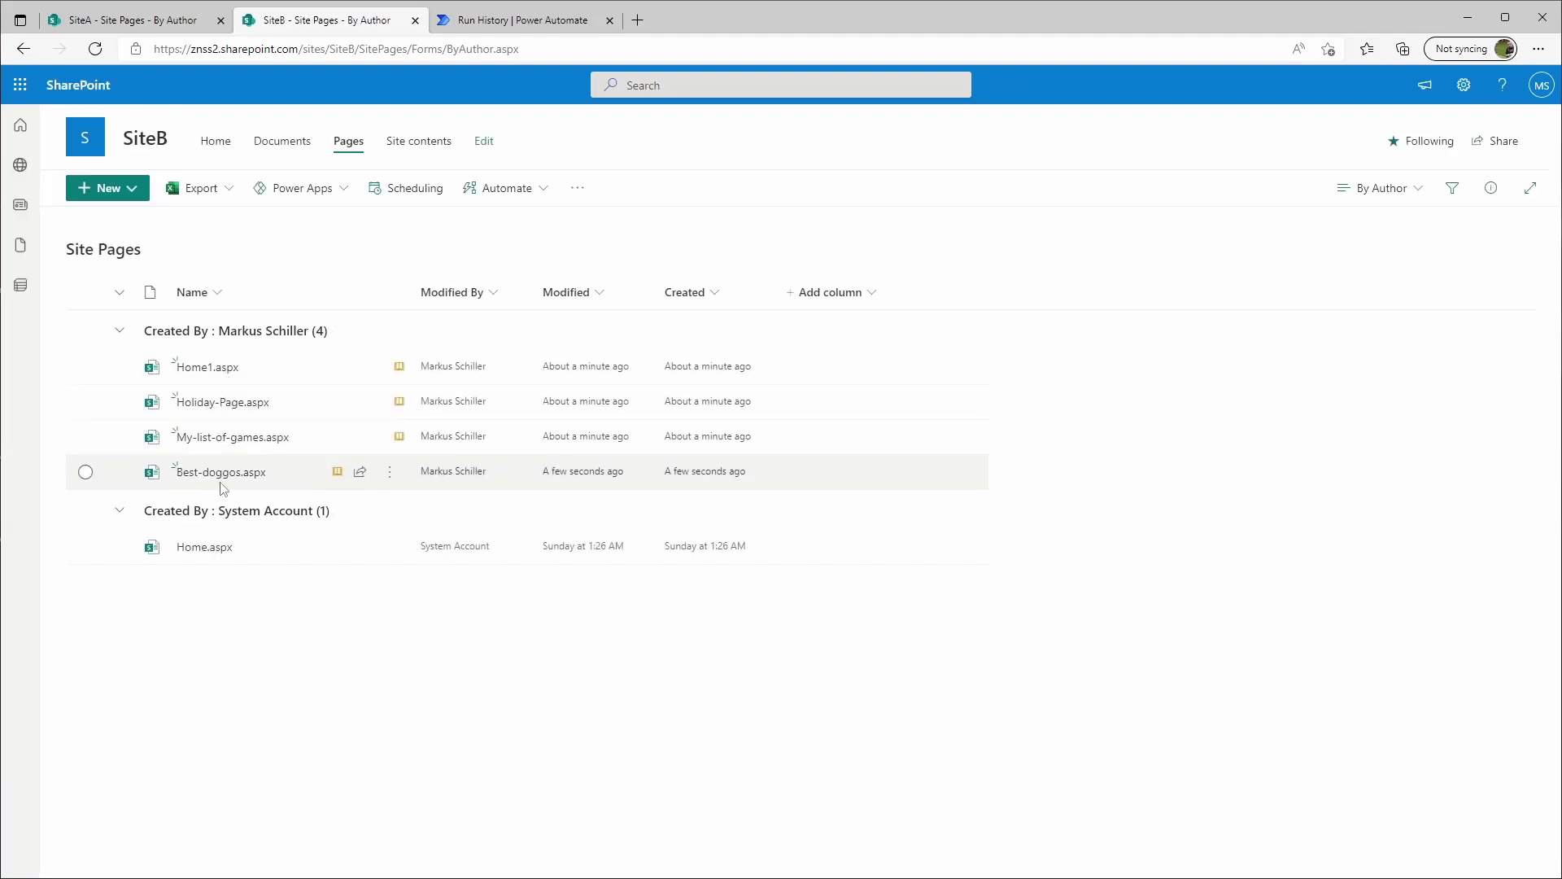
mouse_move(218, 440)
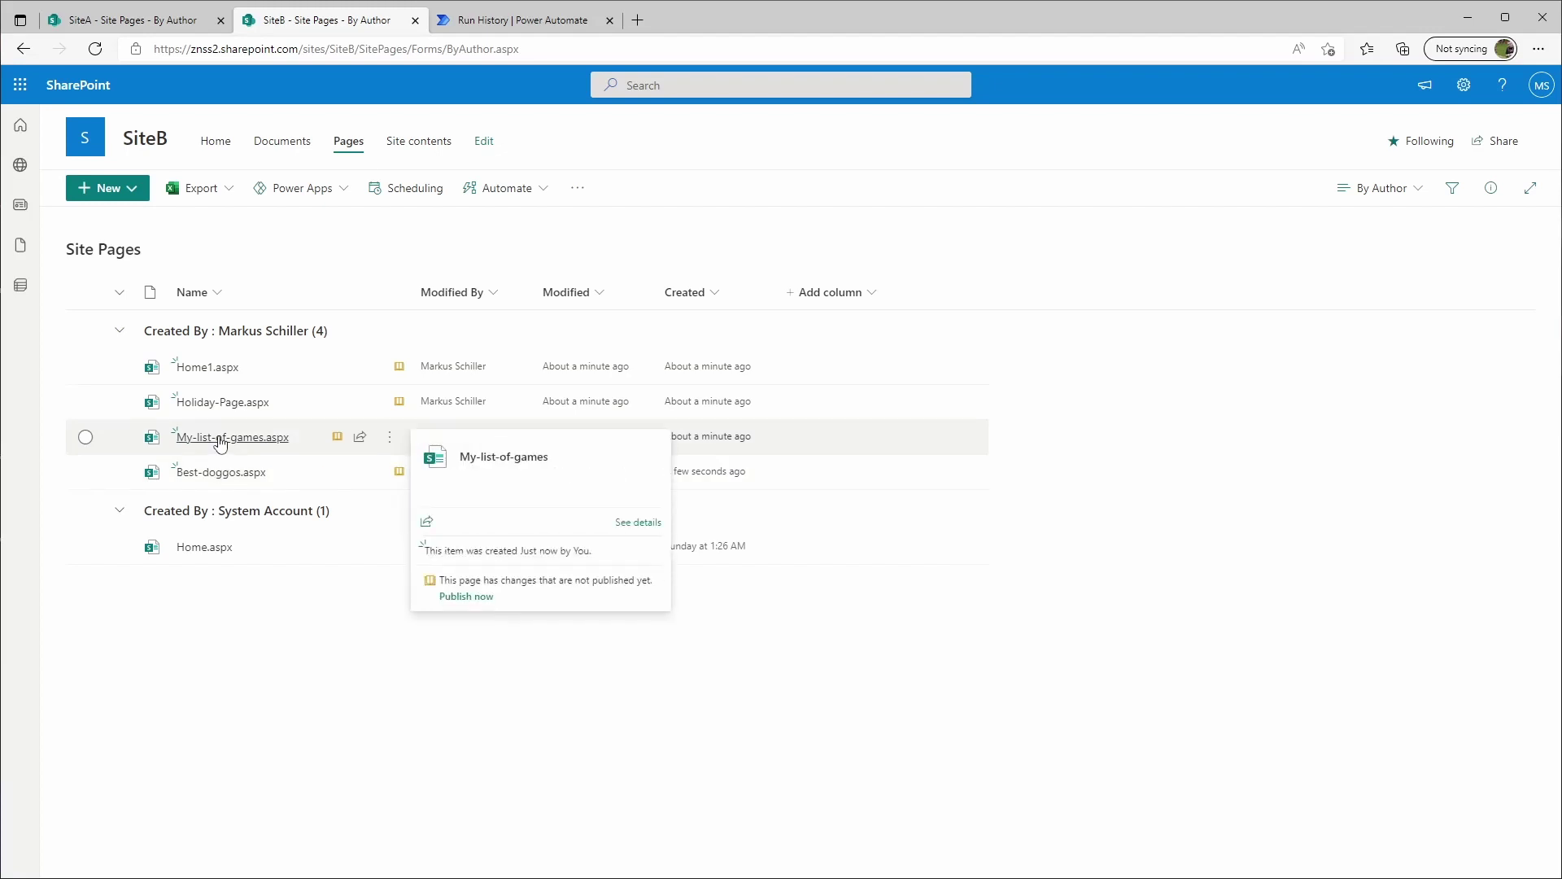
left_click(219, 439)
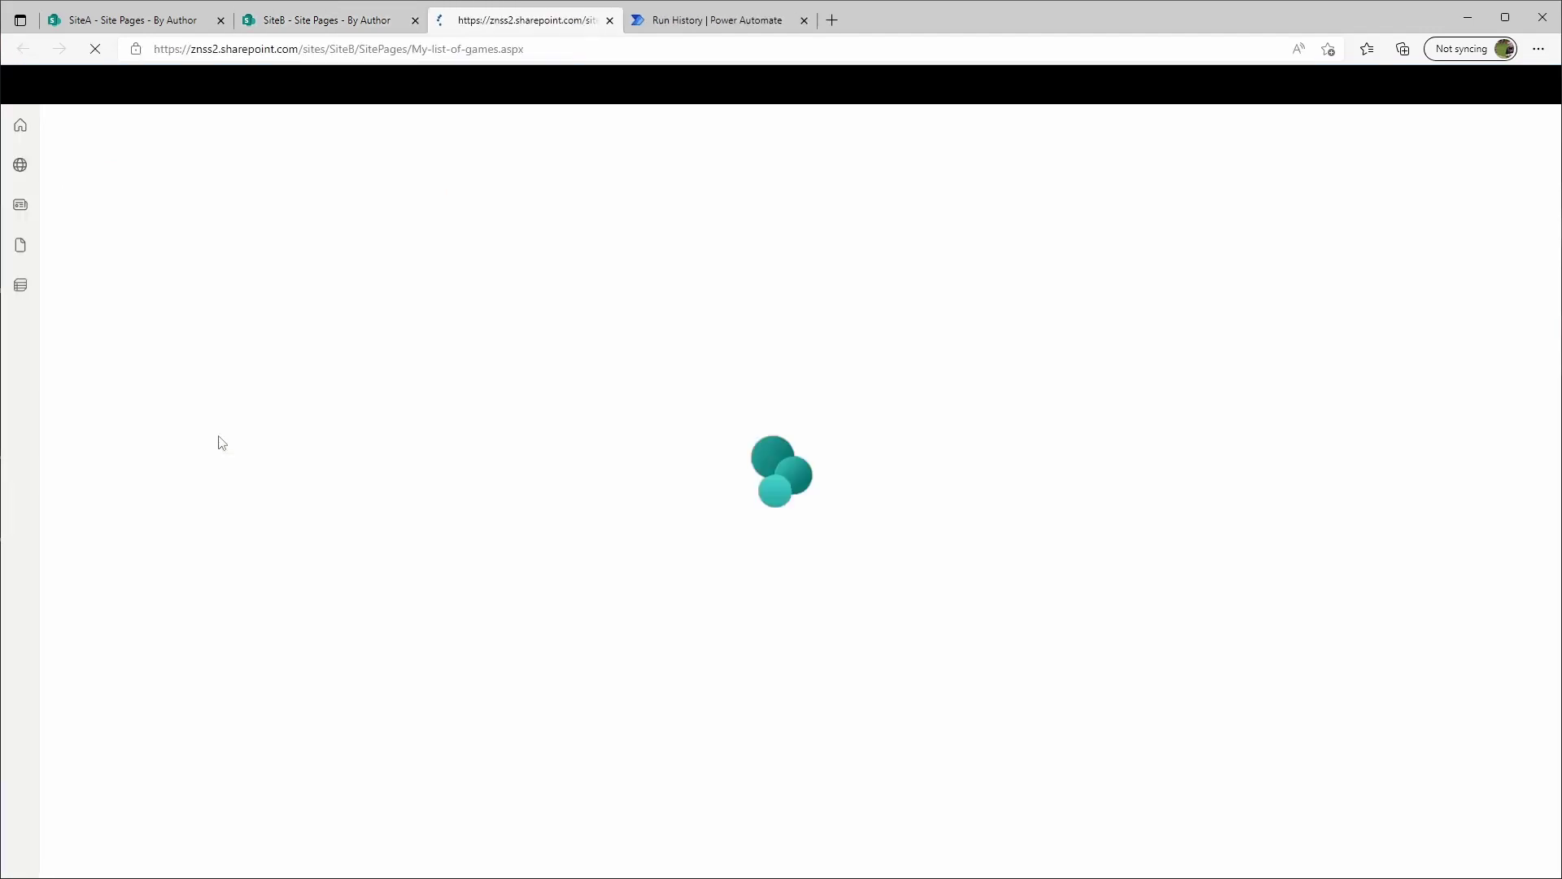
left_click(359, 20)
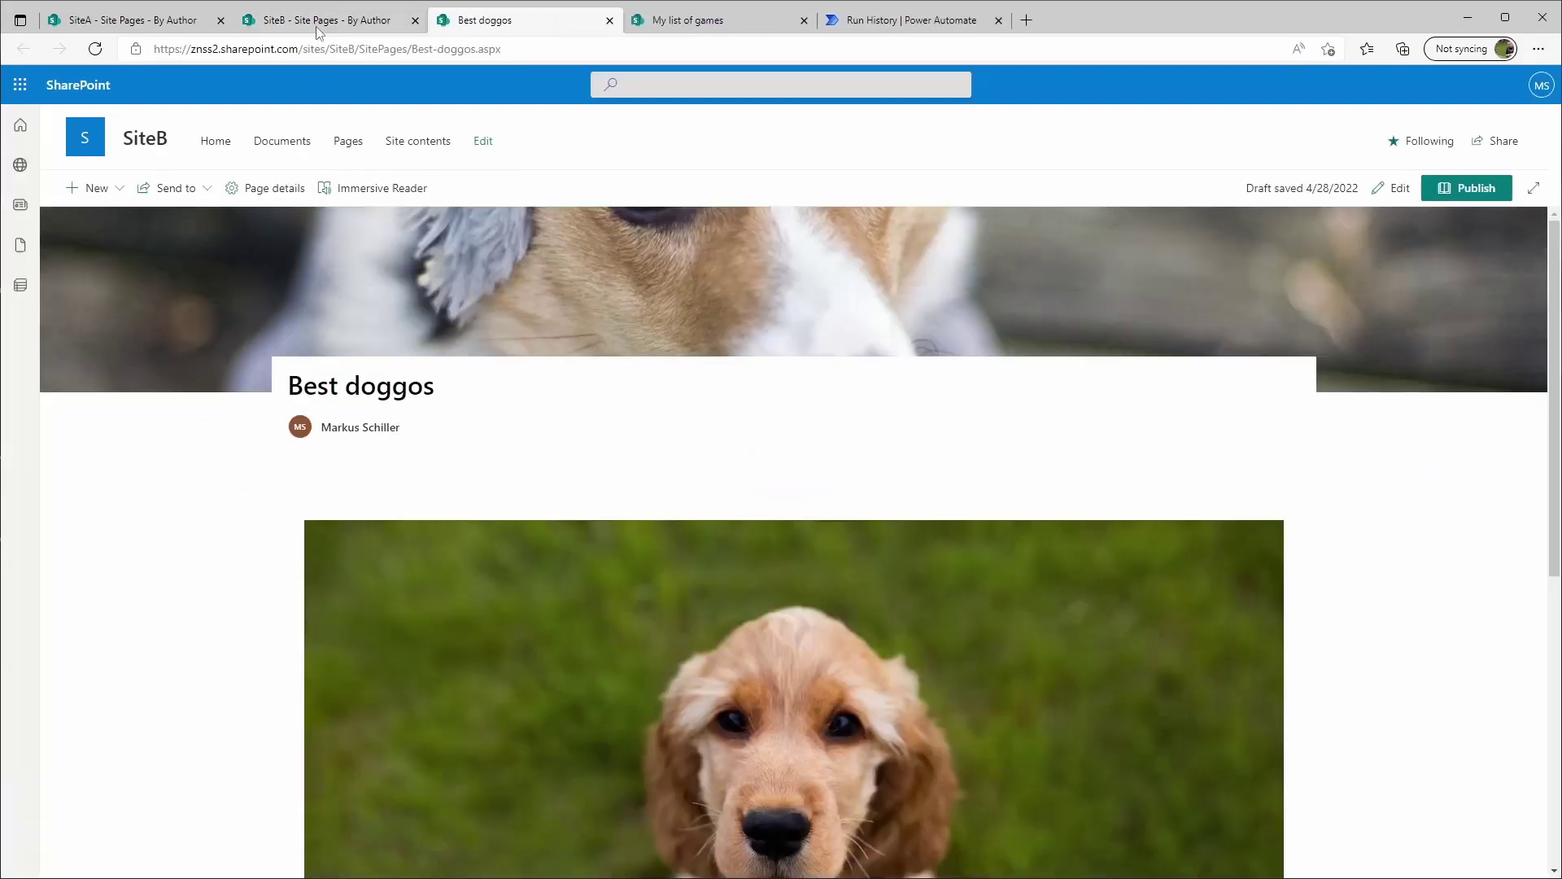
left_click(317, 24)
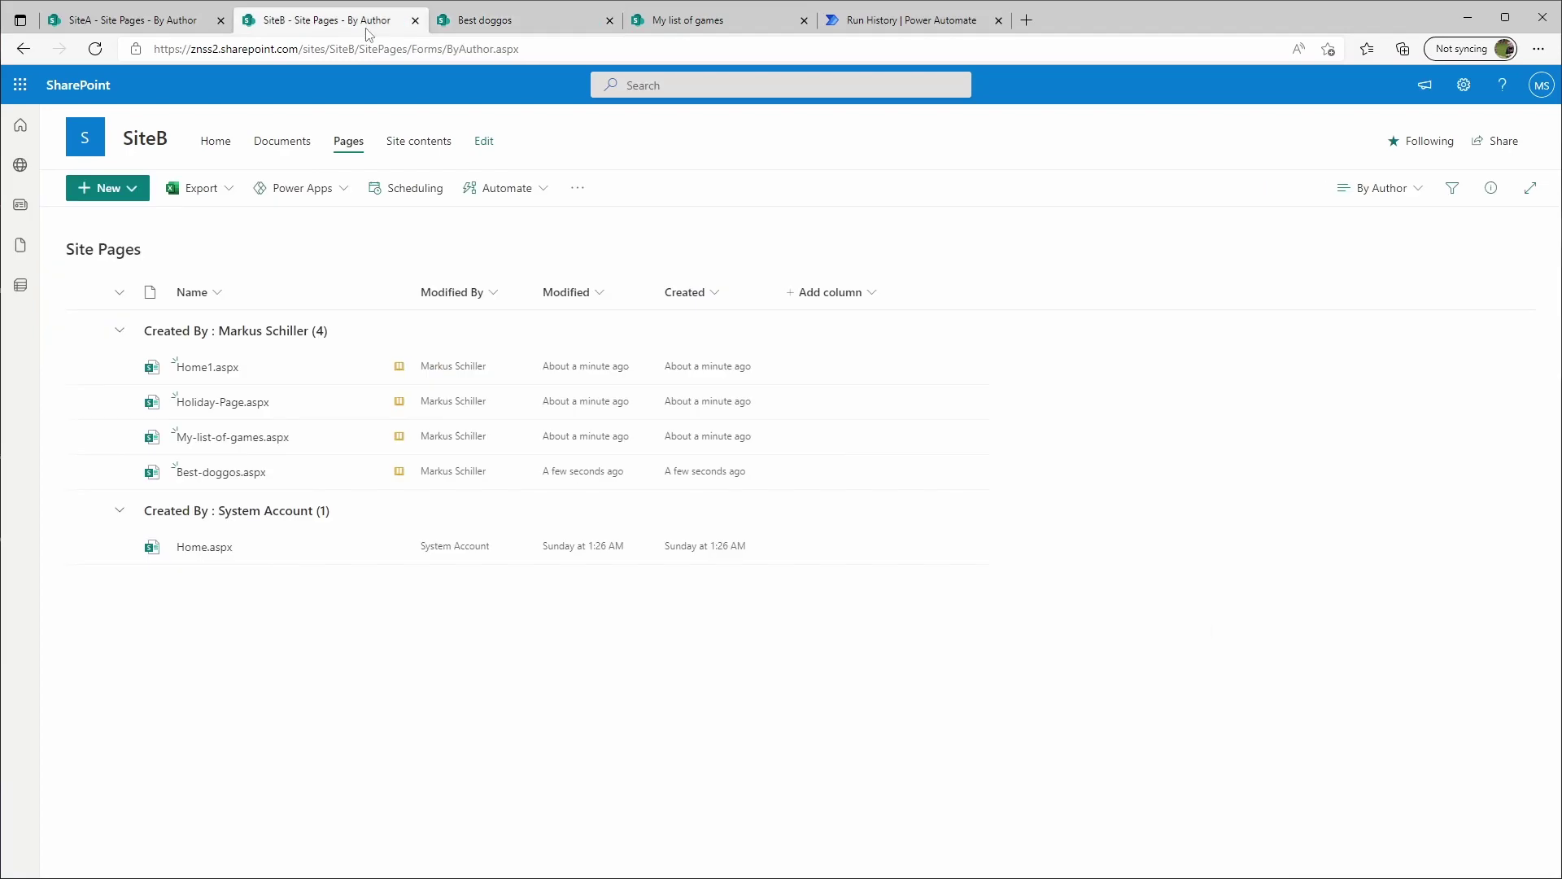